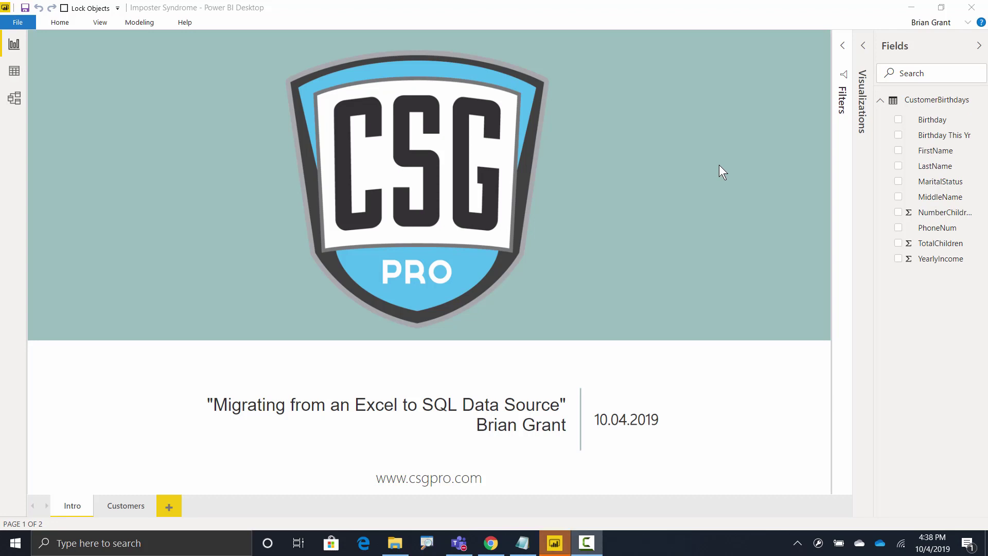
# Step: Collapse the Fields pane to widen the report canvas
pyautogui.click(979, 46)
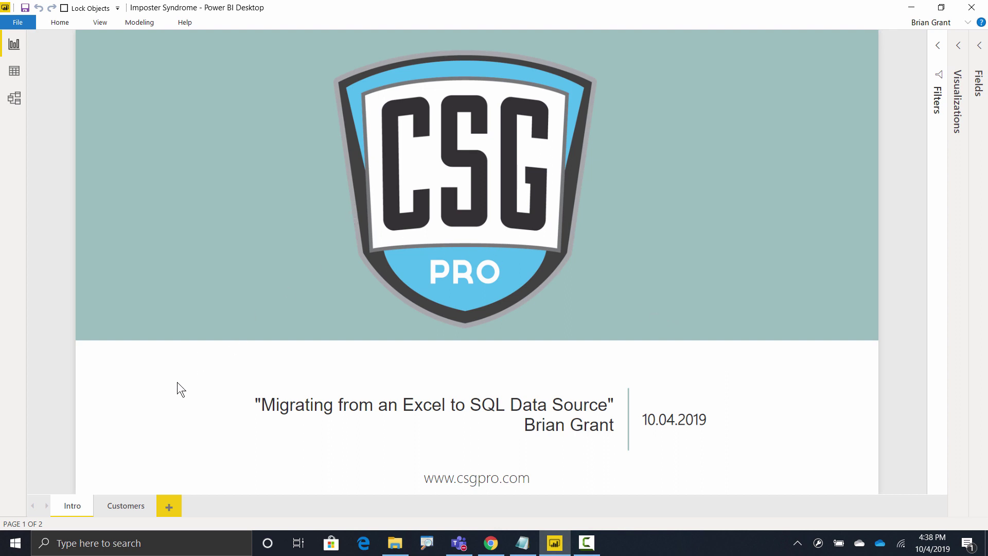
# Step: On the Customers page, open the CustomerBirthdays table's query in the Power Query Editor via Edit query
pyautogui.click(122, 507)
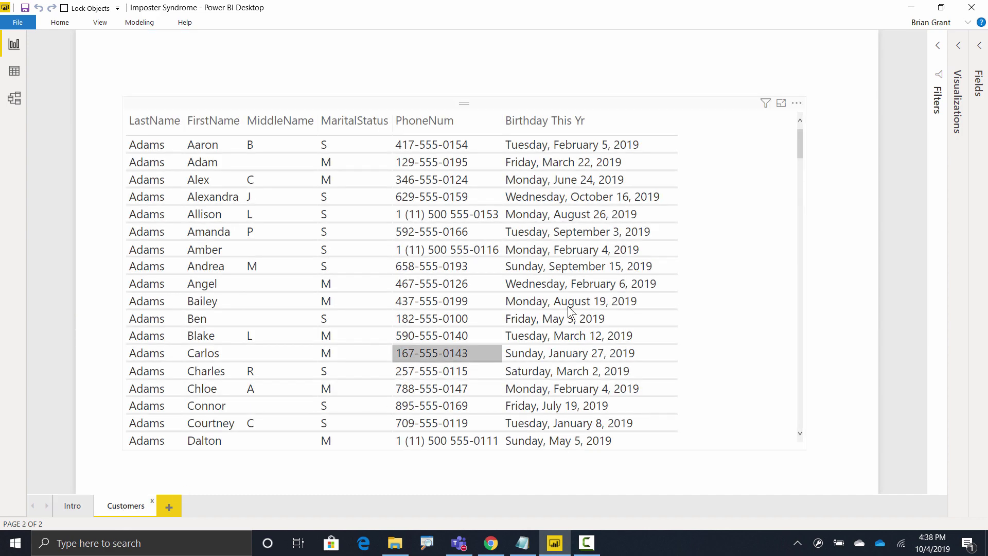
pyautogui.click(979, 46)
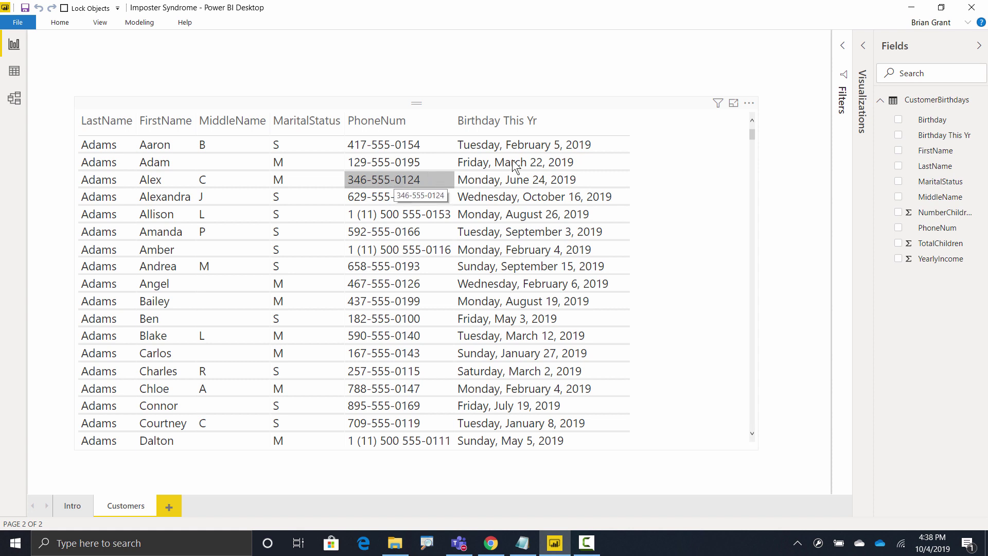
pyautogui.rightClick(927, 105)
pyautogui.click(921, 179)
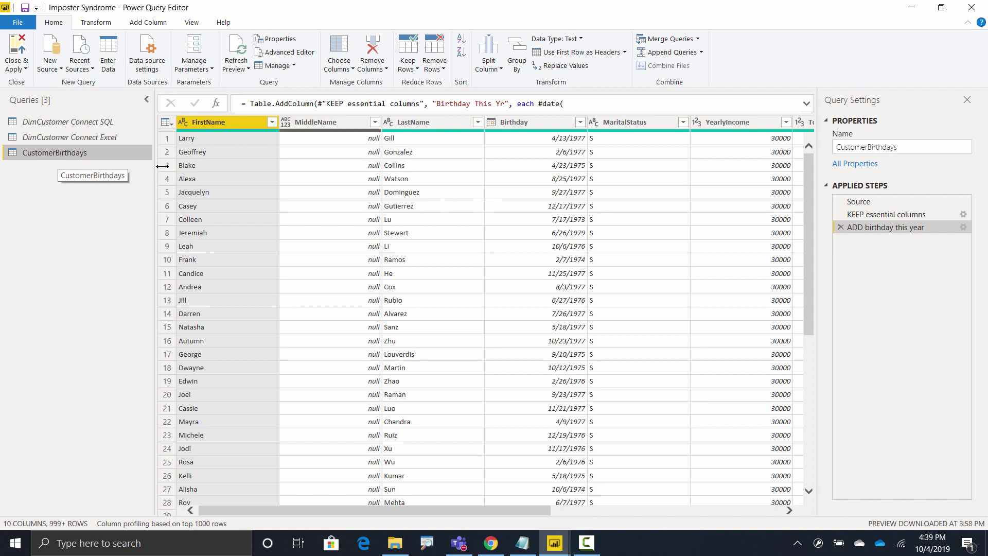
# Step: Inspect the DimCustomer Connect Excel query's source workbook and its finished customer table
pyautogui.click(858, 202)
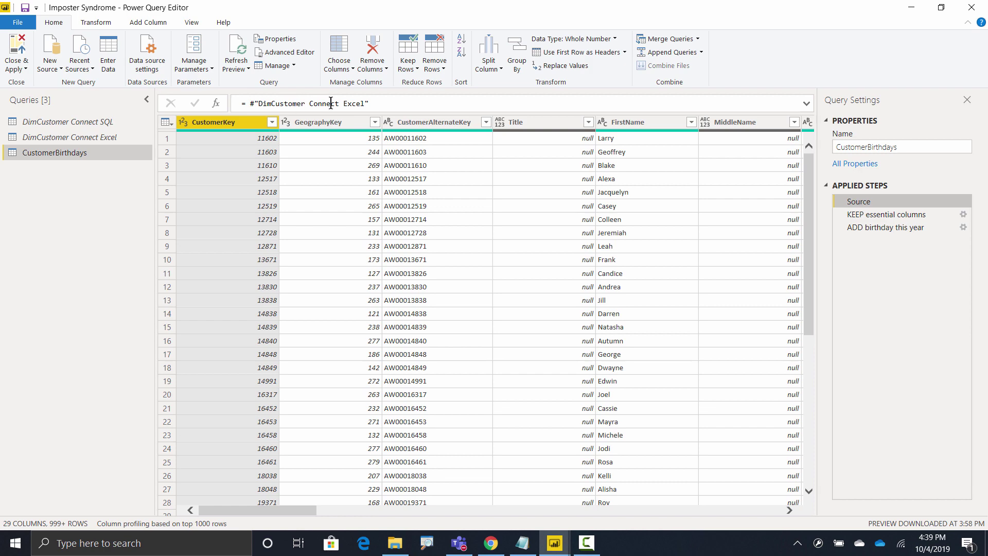
pyautogui.click(101, 137)
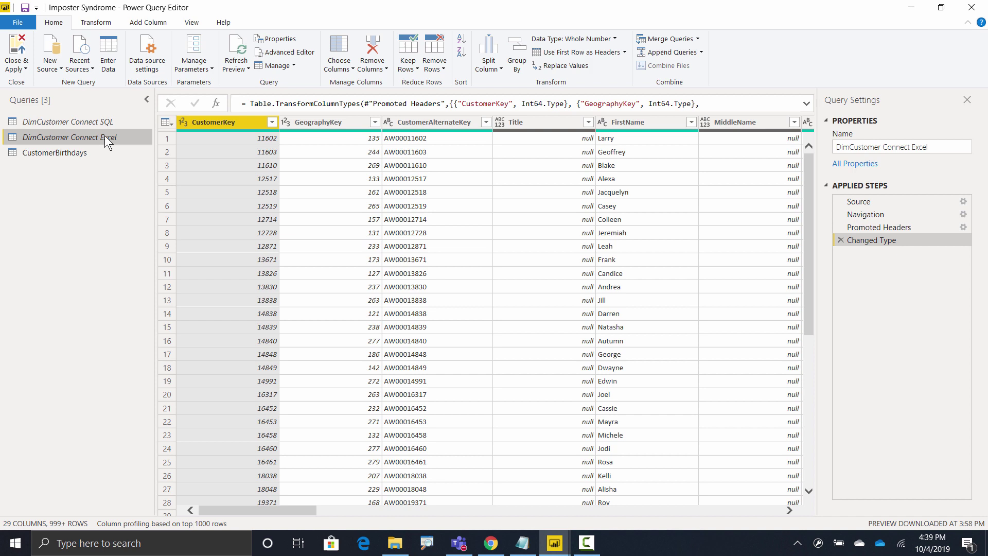
pyautogui.click(875, 201)
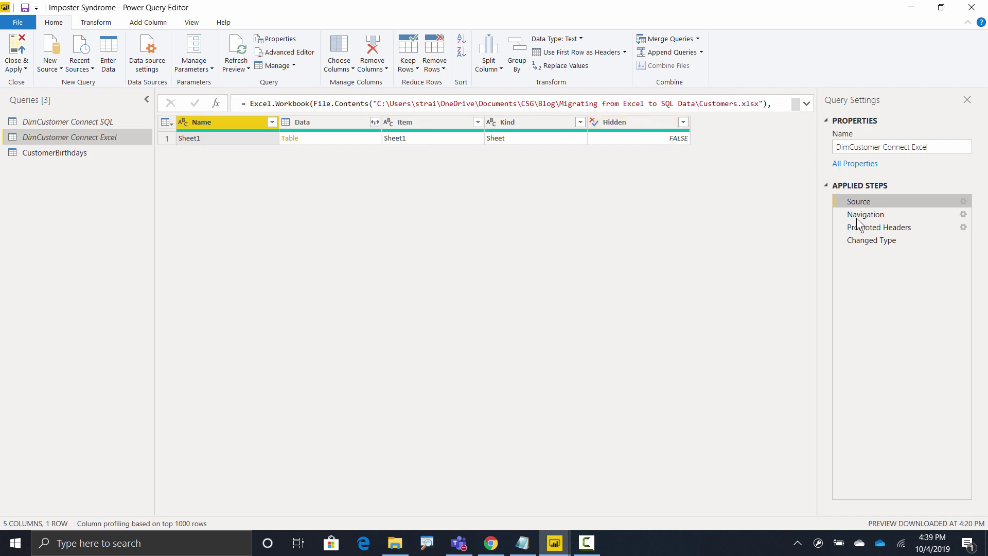
pyautogui.click(867, 245)
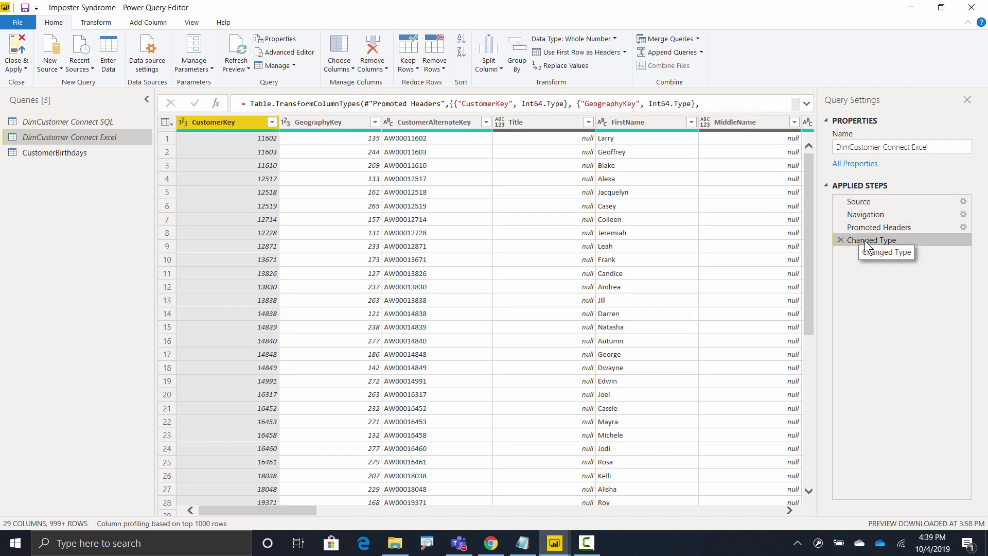
# Step: Return to CustomerBirthdays' Source step and highlight 'Excel' in its formula
pyautogui.click(60, 152)
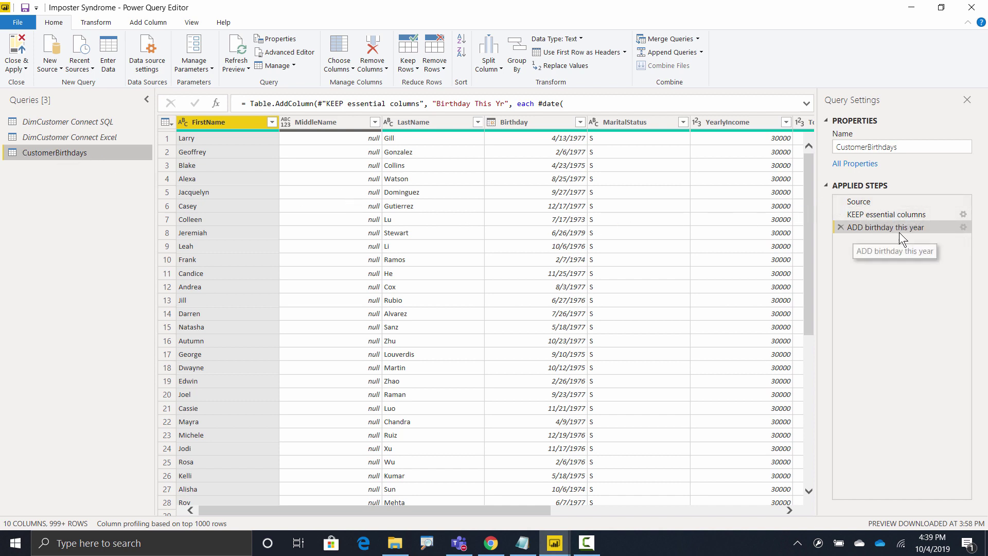
pyautogui.click(869, 204)
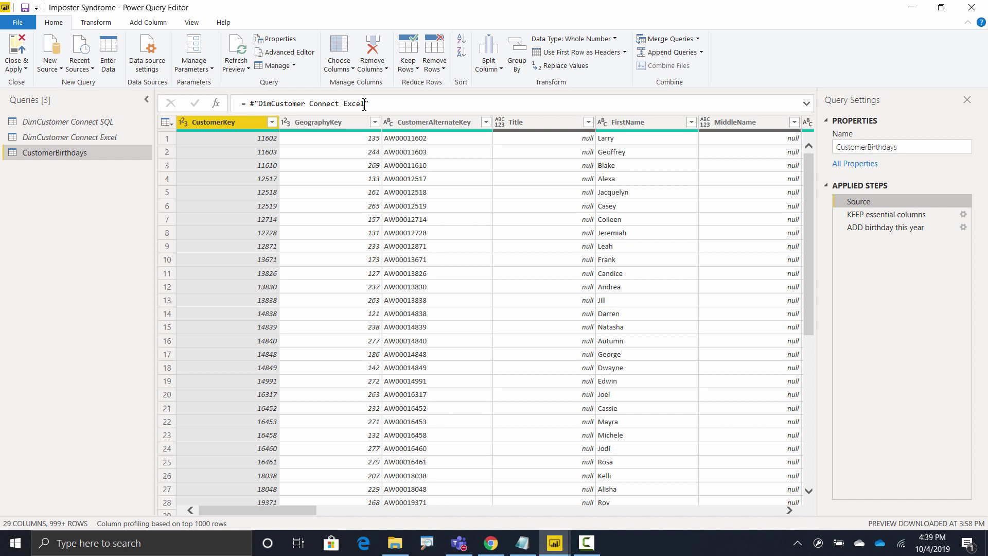
pyautogui.click(364, 105)
pyautogui.hotkey('shift', 'Left')
pyautogui.hotkey('shift', 'Left')
pyautogui.hotkey('shift', 'Left')
pyautogui.hotkey('shift', 'Left')
pyautogui.hotkey('shift', 'Left')
pyautogui.hotkey('shift', 'Left')
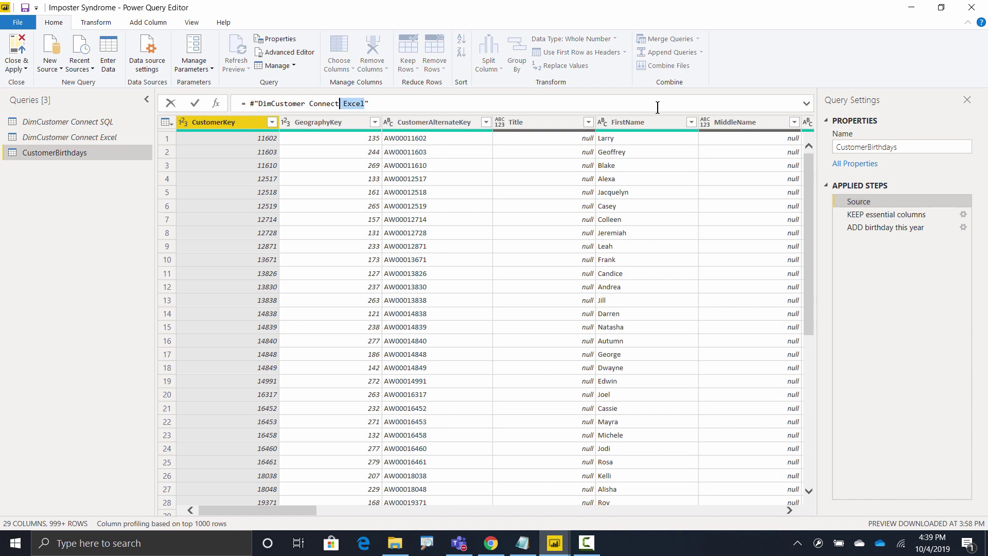
pyautogui.hotkey('shift', 'Right')
# Step: Delete the DimCustomer Connect SQL query's Removed Columns step, restoring all 32 columns including DimGeography
pyautogui.click(87, 154)
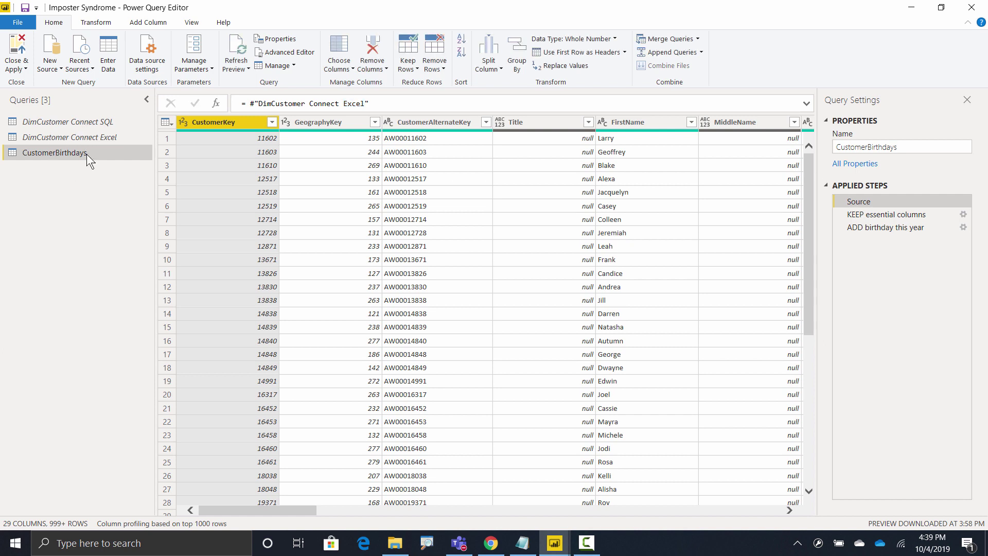
pyautogui.click(91, 124)
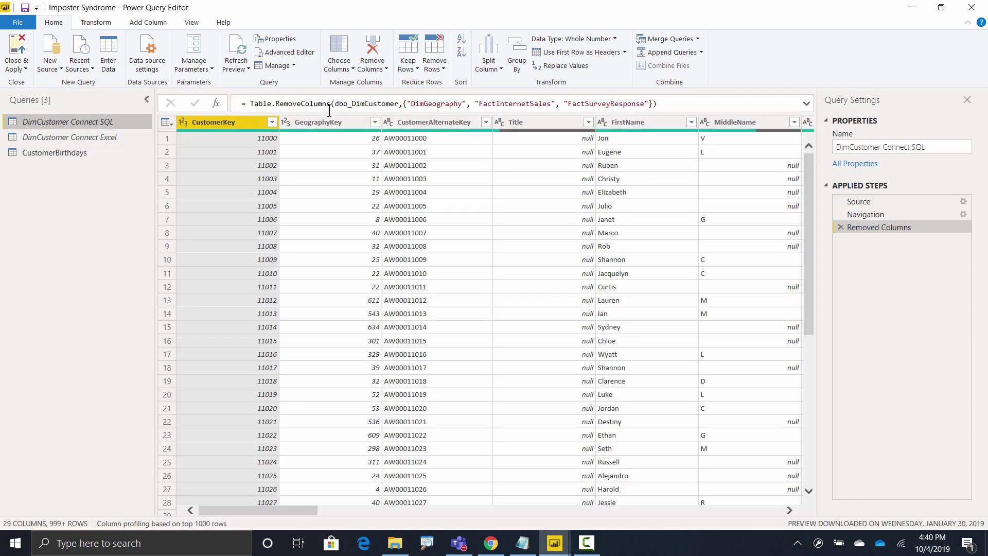
pyautogui.click(841, 228)
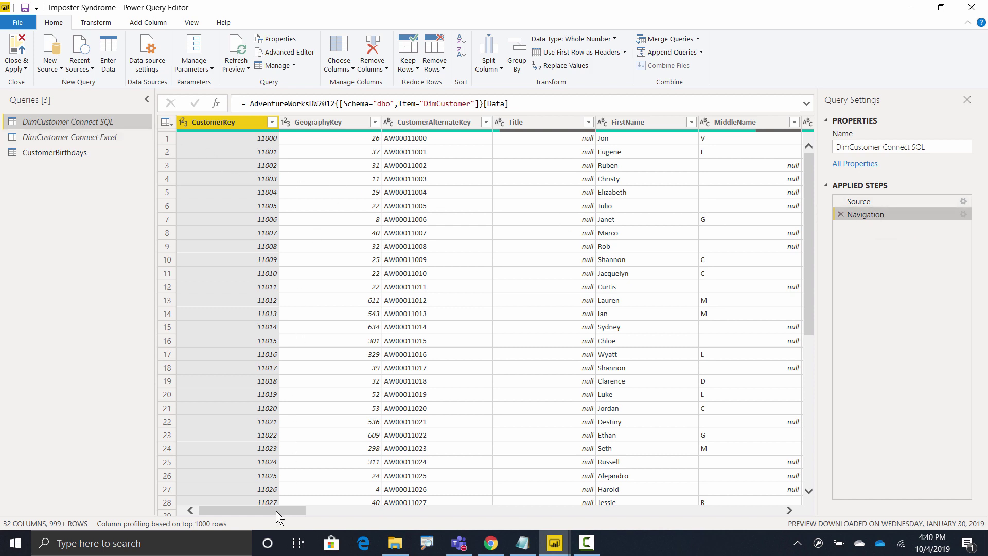
pyautogui.moveTo(276, 511); pyautogui.dragTo(805, 521)
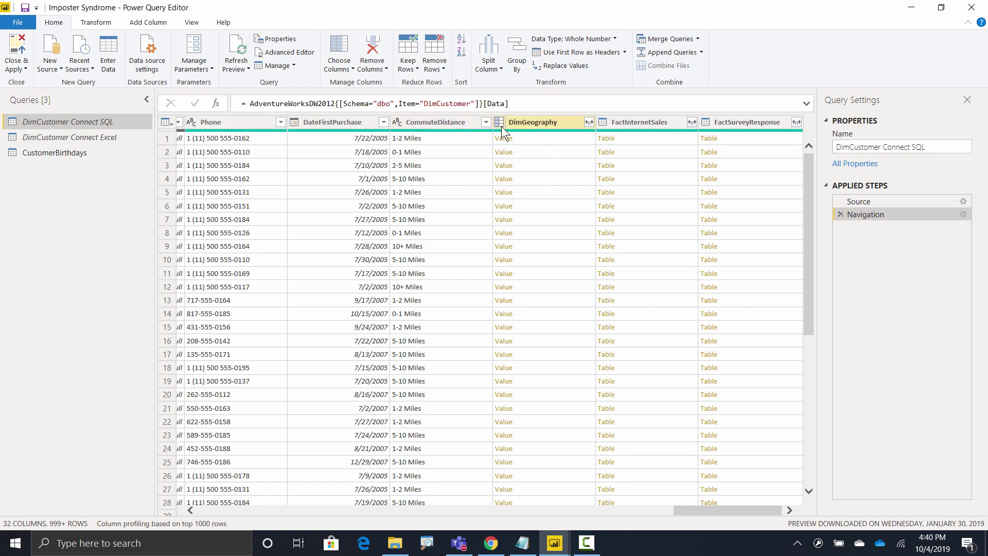
# Step: Remove the DimGeography, FactInternetSales and FactSurveyResponse columns from the SQL query
pyautogui.click(542, 122)
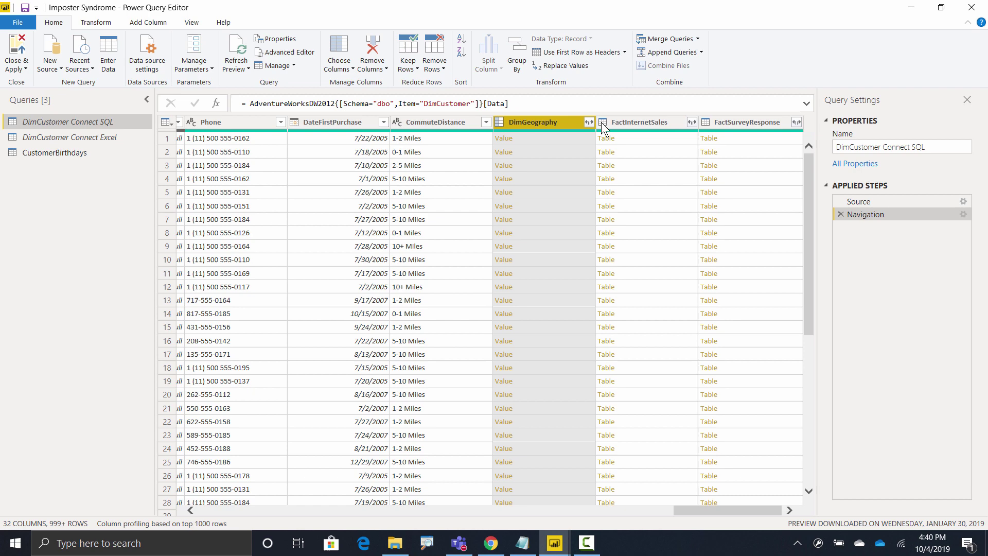
pyautogui.keyDown('shift'); pyautogui.click(768, 124); pyautogui.keyUp('shift')
pyautogui.rightClick(768, 123)
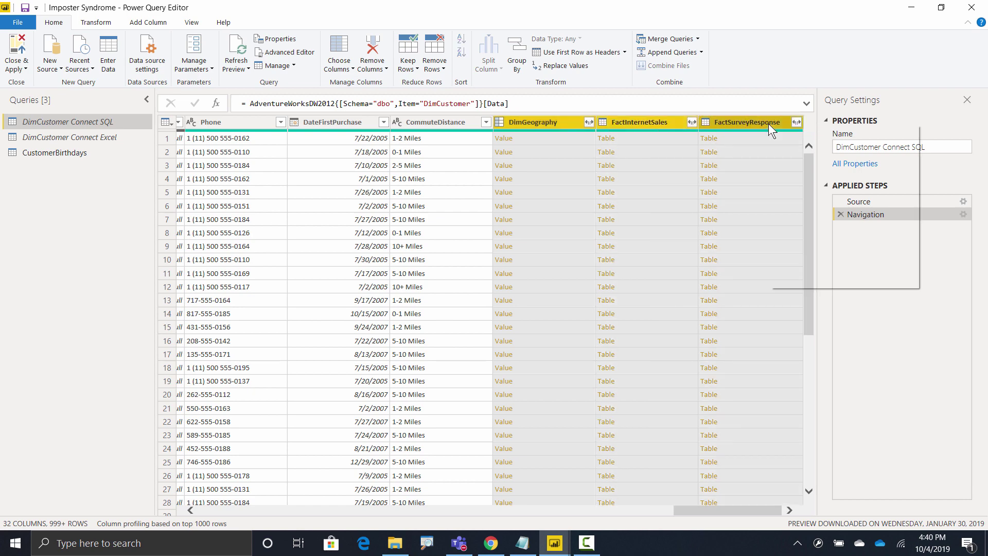
pyautogui.click(790, 147)
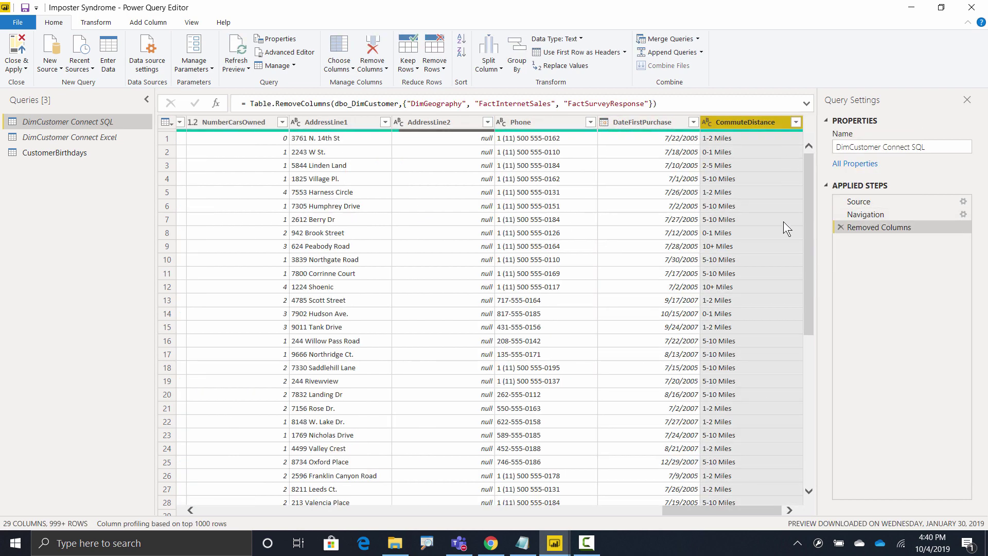
# Step: Compare the SQL query's remaining 29 columns with the DimCustomer Connect Excel query
pyautogui.moveTo(740, 514); pyautogui.dragTo(339, 510)
pyautogui.moveTo(175, 496); pyautogui.dragTo(82, 504)
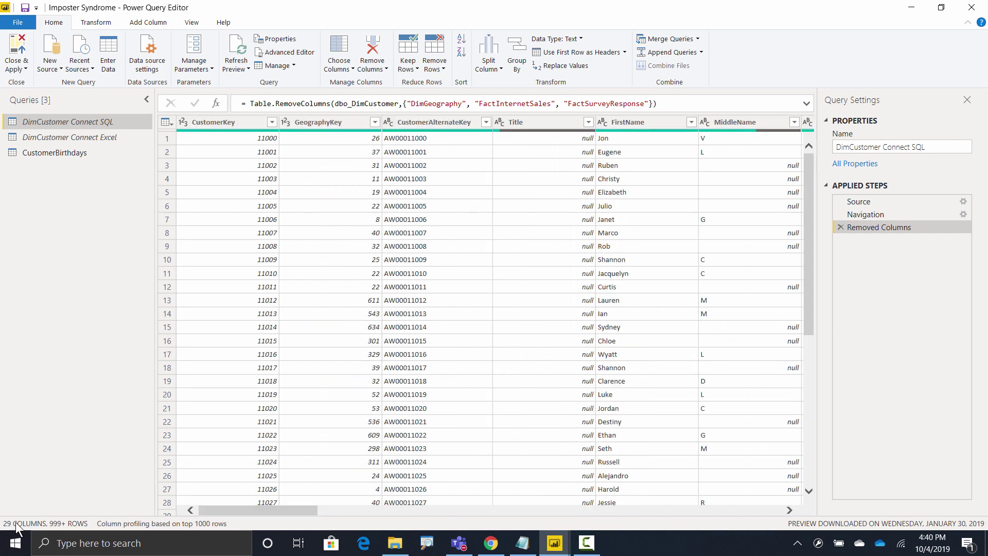
pyautogui.click(80, 137)
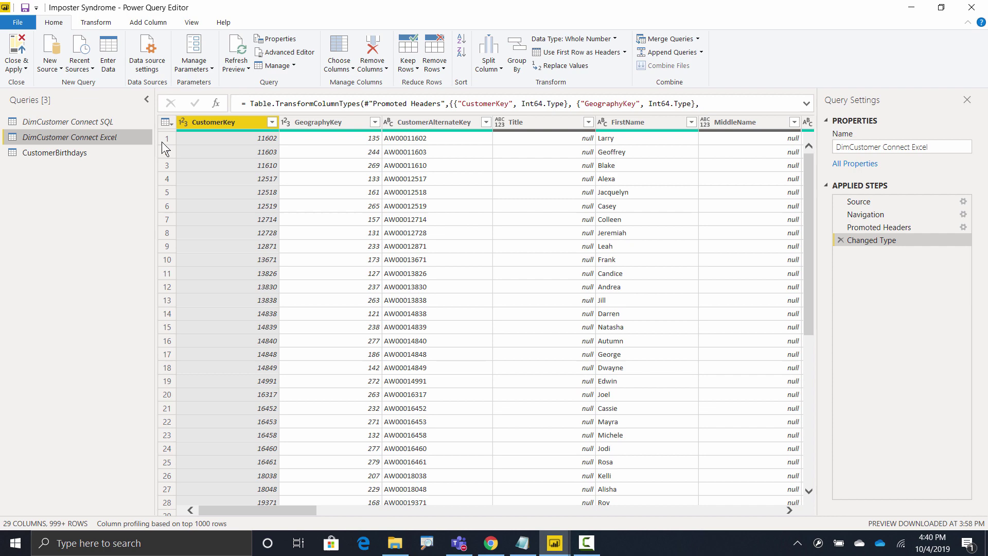
pyautogui.click(91, 125)
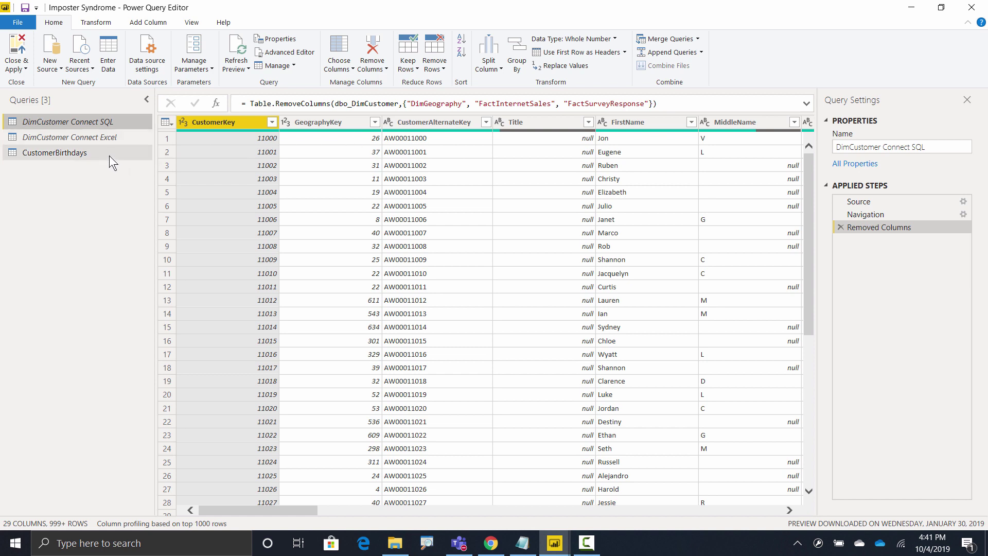
# Step: Add a Removed Other Columns step to the DimCustomer Connect Excel query via Choose Columns
pyautogui.click(76, 137)
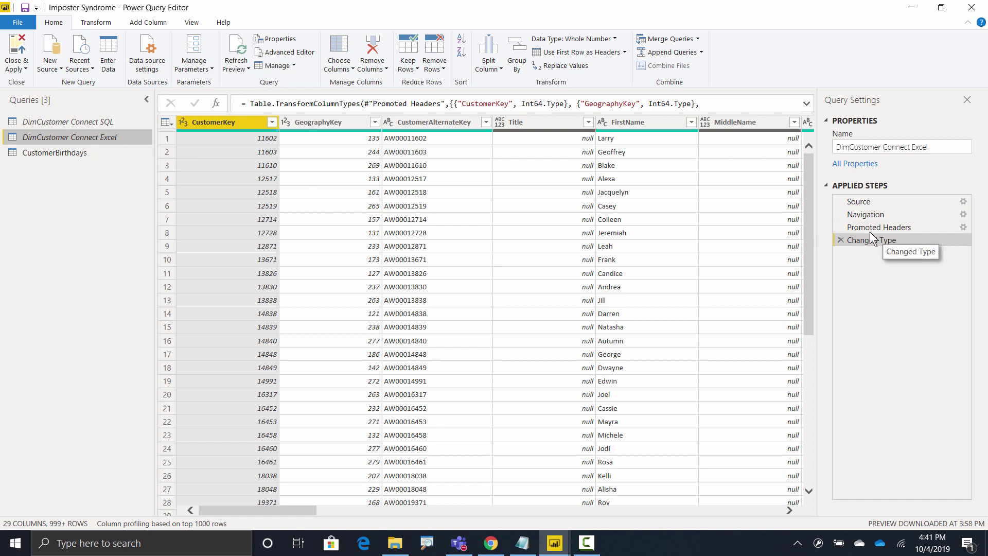
pyautogui.click(339, 51)
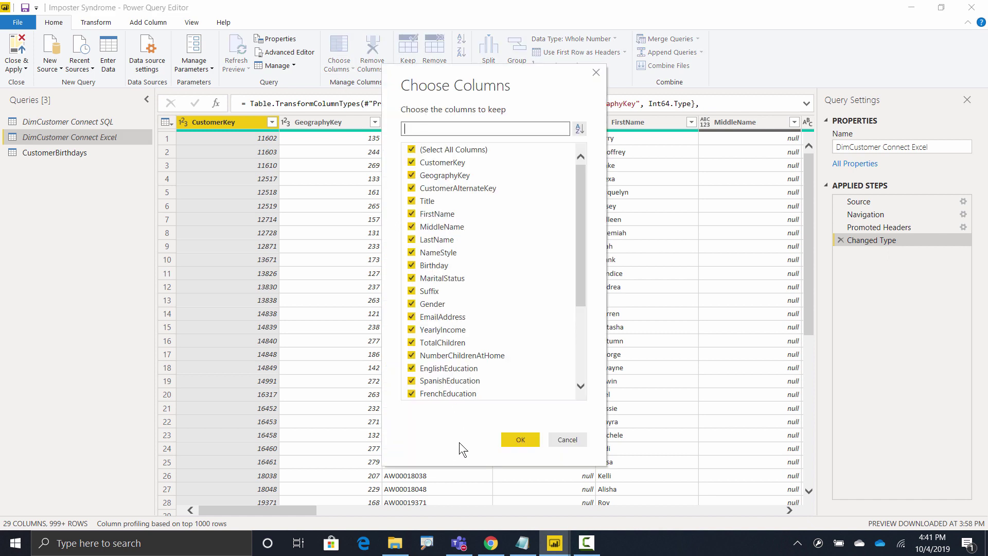
pyautogui.click(519, 439)
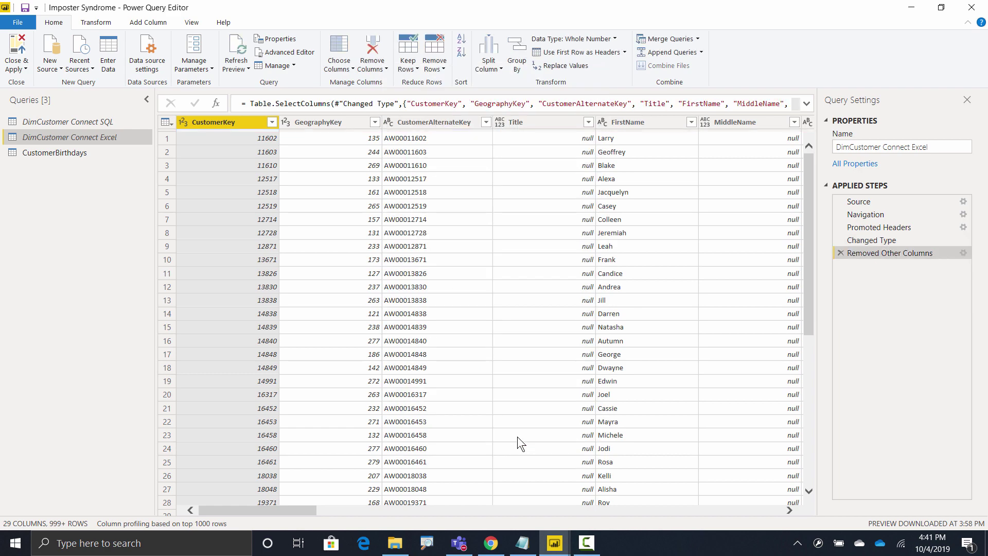
# Step: Expand the formula bar and select the Excel query's column-name list in braces
pyautogui.click(808, 104)
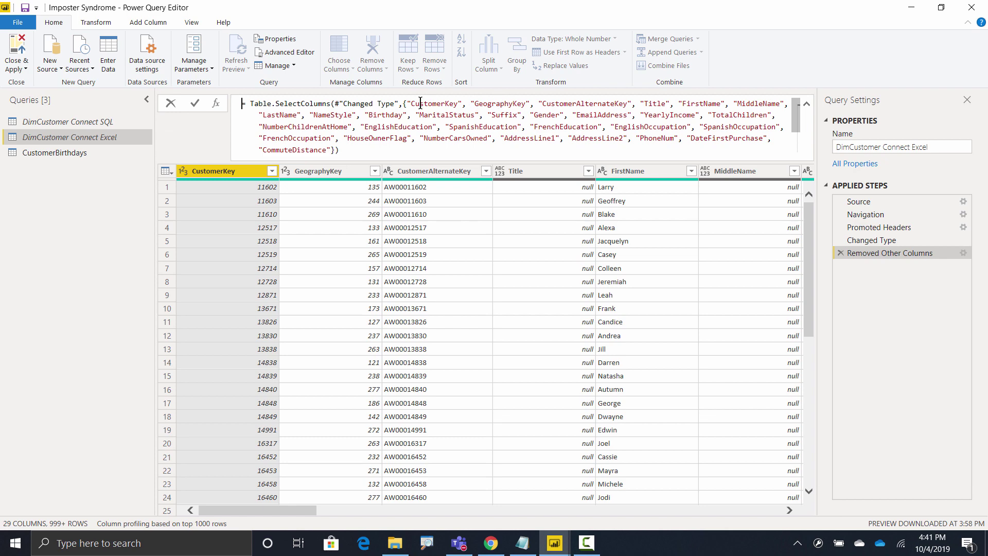
pyautogui.moveTo(401, 104)
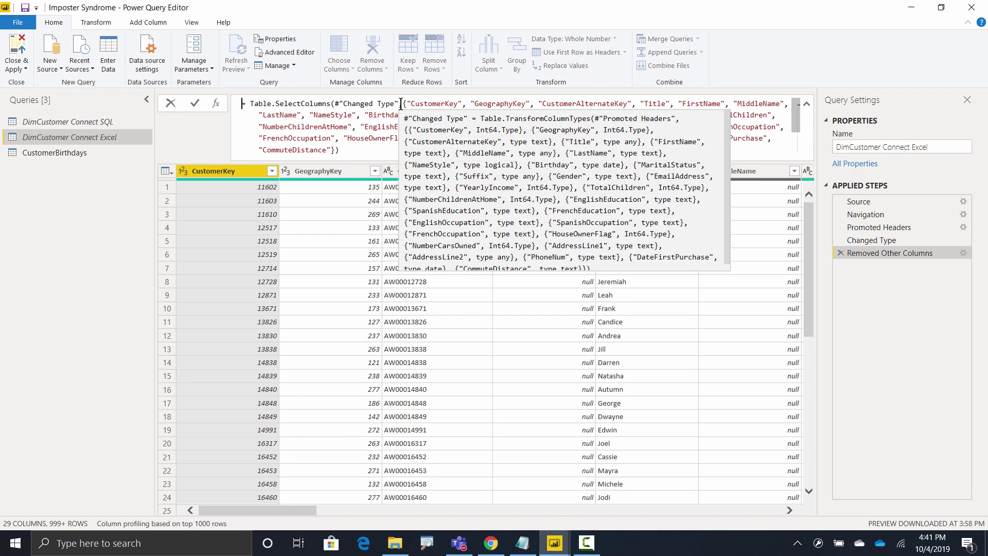
pyautogui.click(402, 104)
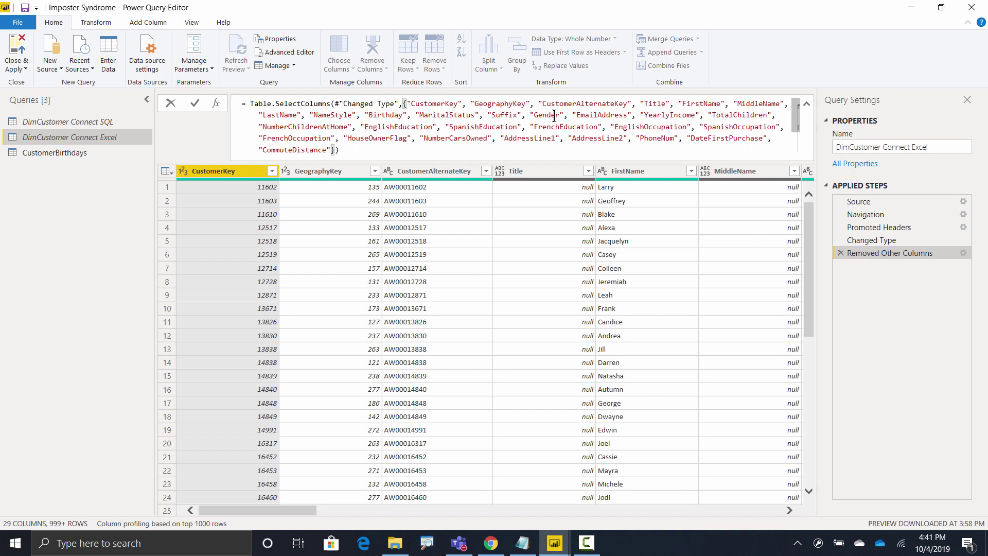
pyautogui.hotkey('shift', 'Down')
pyautogui.hotkey('shift', 'Down')
pyautogui.hotkey('shift', 'Down')
pyautogui.hotkey('shift', 'Down')
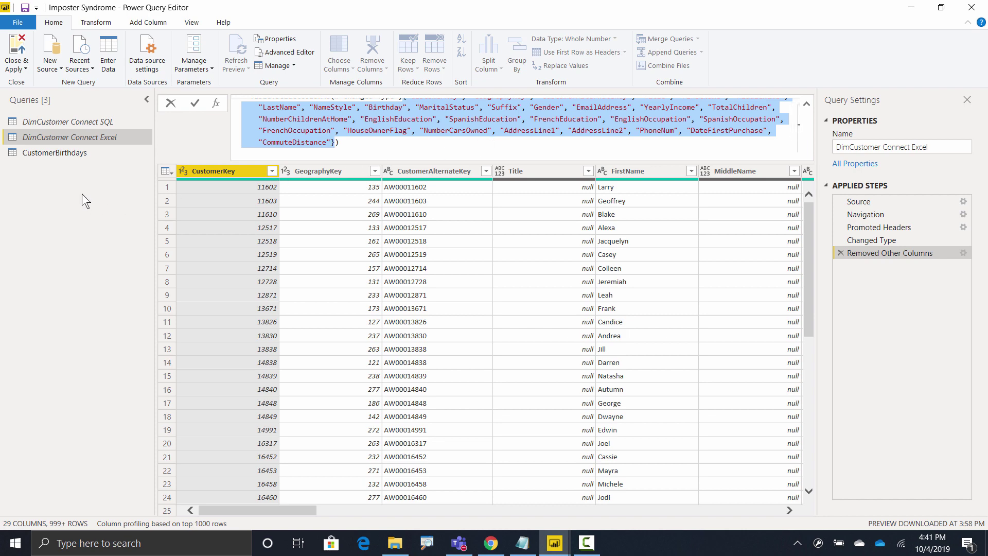
pyautogui.click(104, 123)
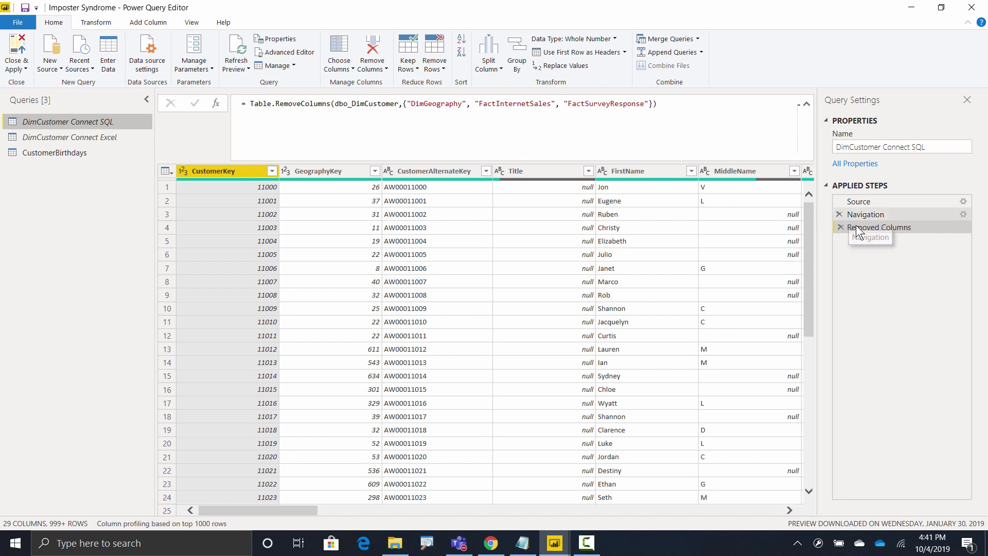
# Step: Insert a Custom1 step after Removed Columns, then keep all 29 columns with Choose Columns
pyautogui.rightClick(863, 228)
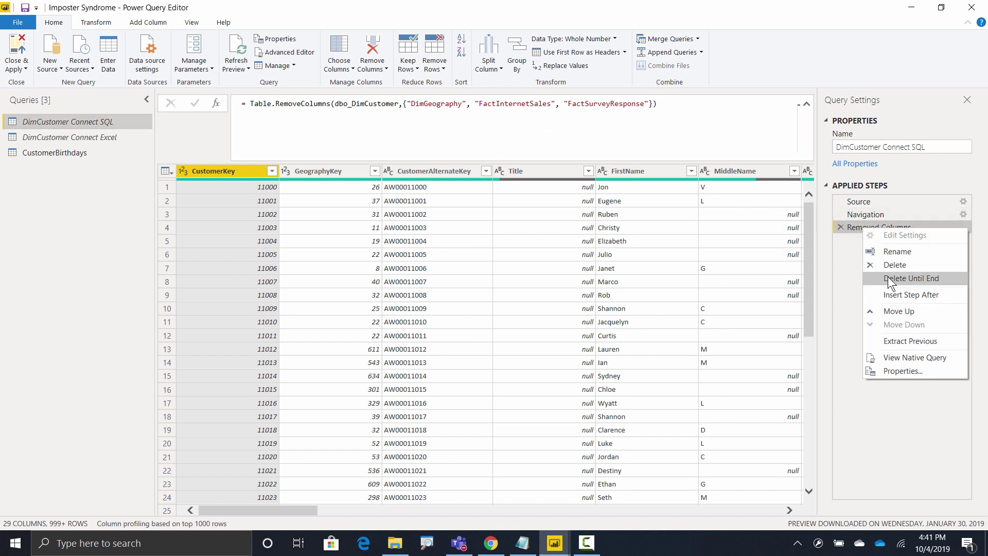
pyautogui.click(898, 294)
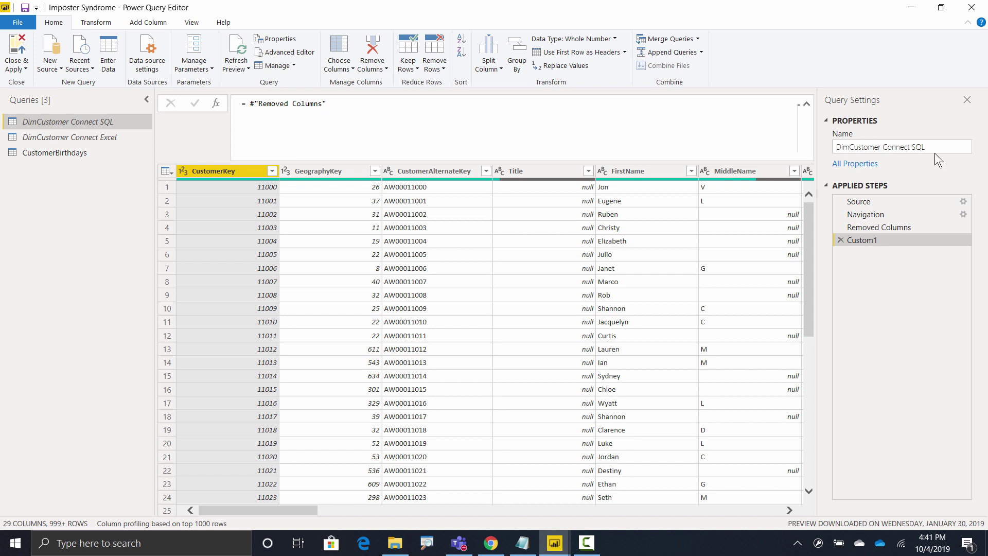
pyautogui.click(343, 46)
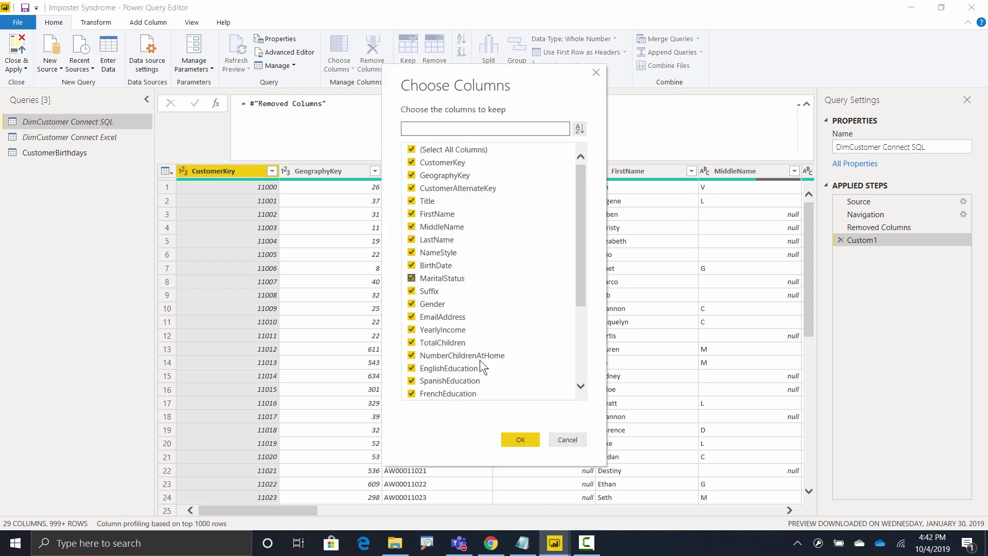
pyautogui.click(520, 439)
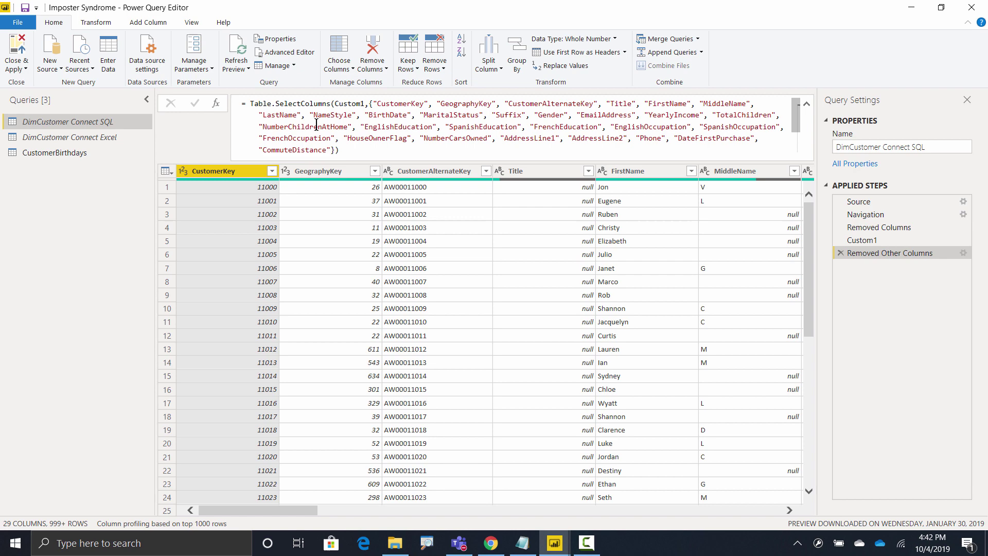
# Step: Overwrite the SQL query's column list with the Excel query's list, including Birthday and PhoneNum
pyautogui.click(116, 135)
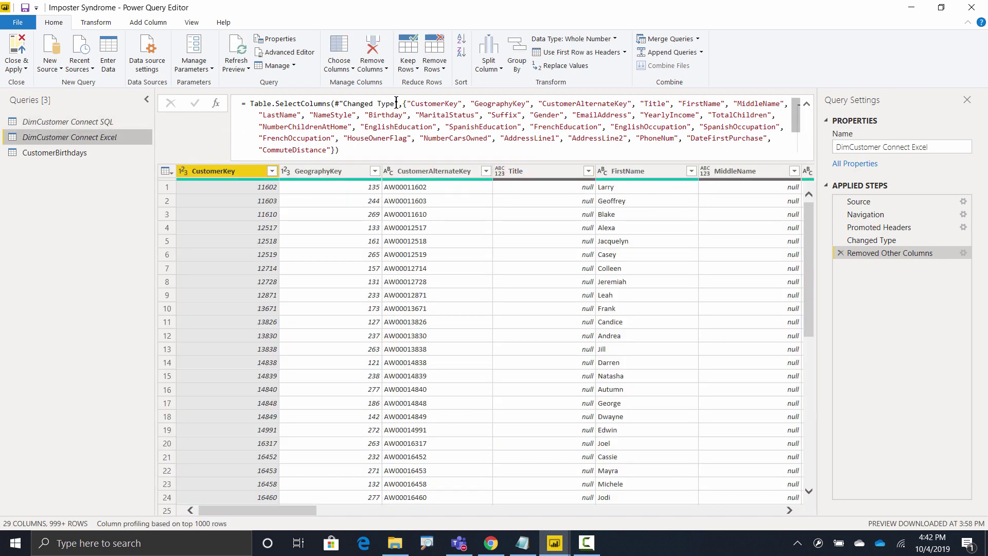
pyautogui.click(587, 130)
pyautogui.hotkey('ctrl', 'a')
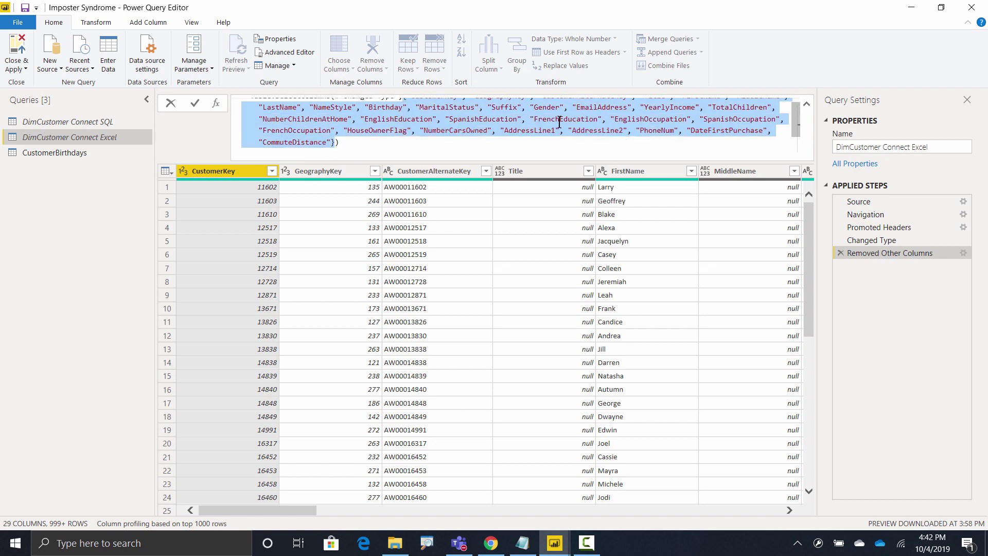
pyautogui.click(61, 124)
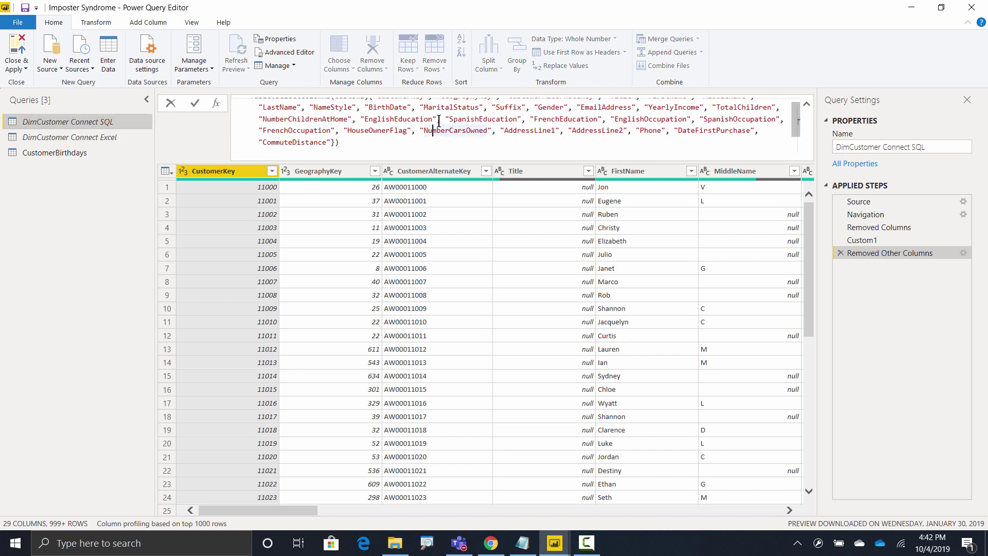
pyautogui.click(431, 126)
pyautogui.click(372, 105)
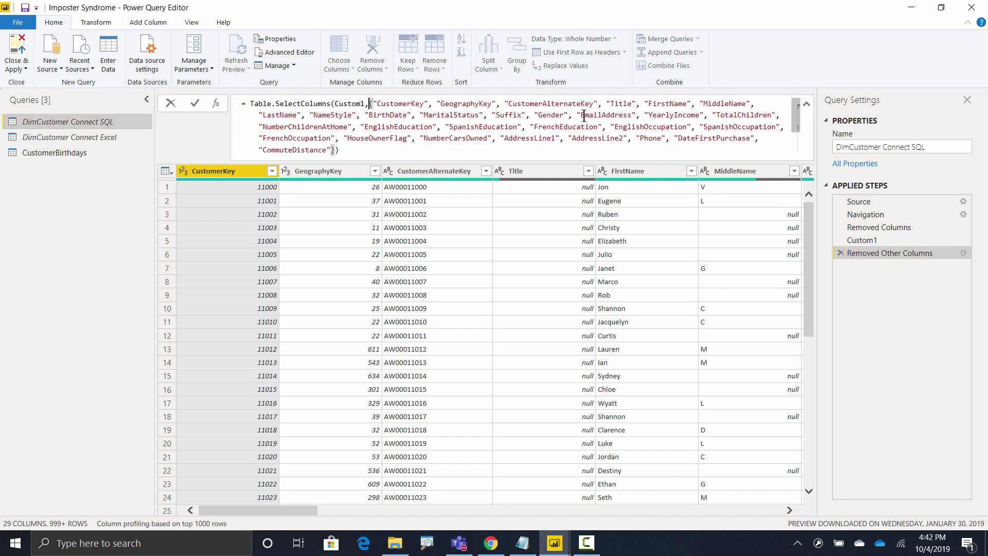
pyautogui.hotkey('shift', 'Down')
pyautogui.hotkey('shift', 'Down')
pyautogui.hotkey('shift', 'Down')
pyautogui.hotkey('shift', 'Down')
pyautogui.press('BackSpace')
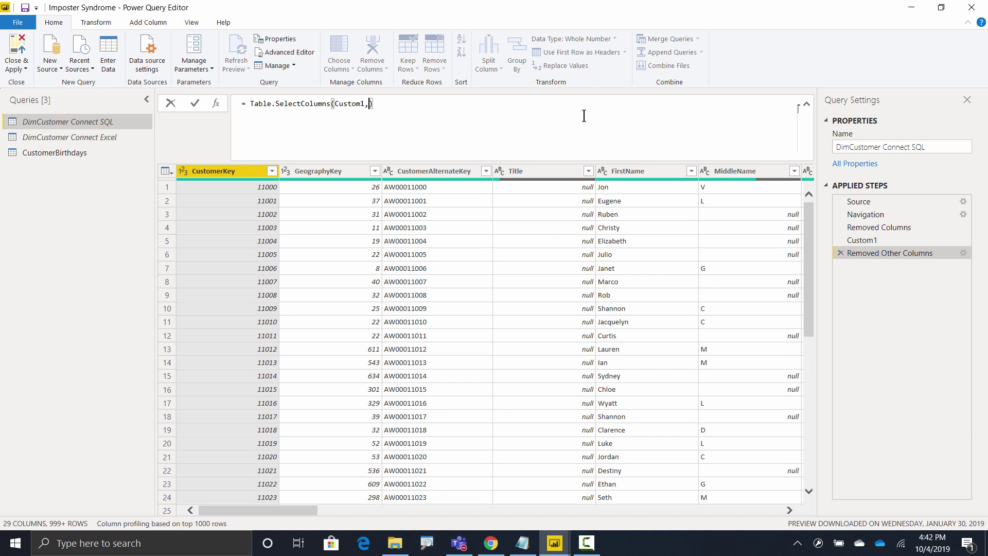
pyautogui.hotkey('ctrl', 'z')
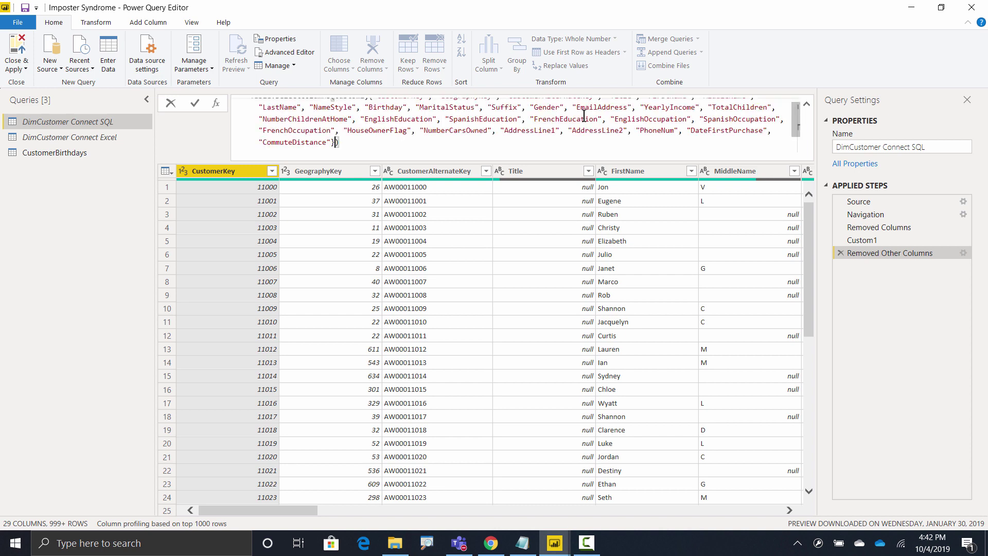
pyautogui.press('Up')
pyautogui.press('Up')
pyautogui.press('Up')
pyautogui.press('Up')
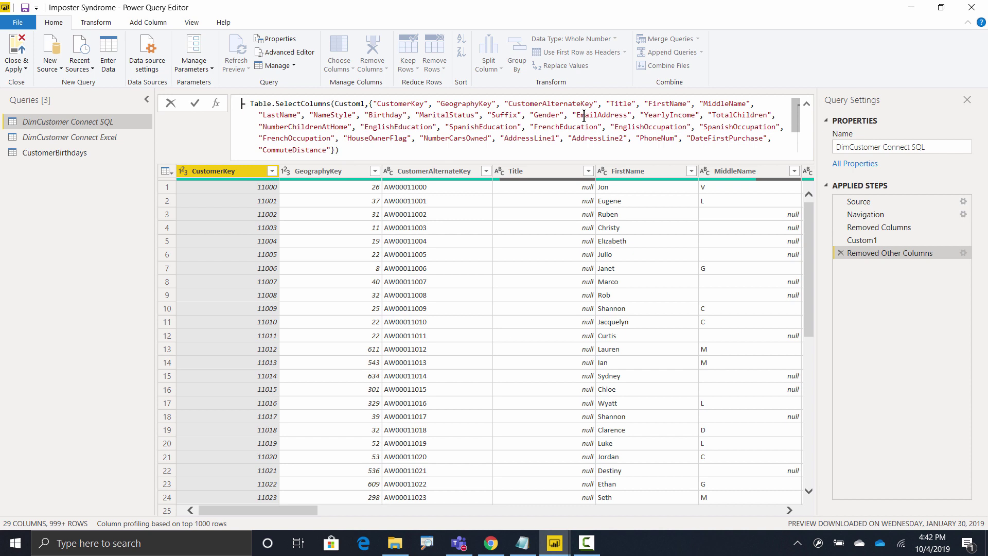
# Step: Apply the new column list, note the missing Birthday column error, and return to Custom1
pyautogui.press('Return')
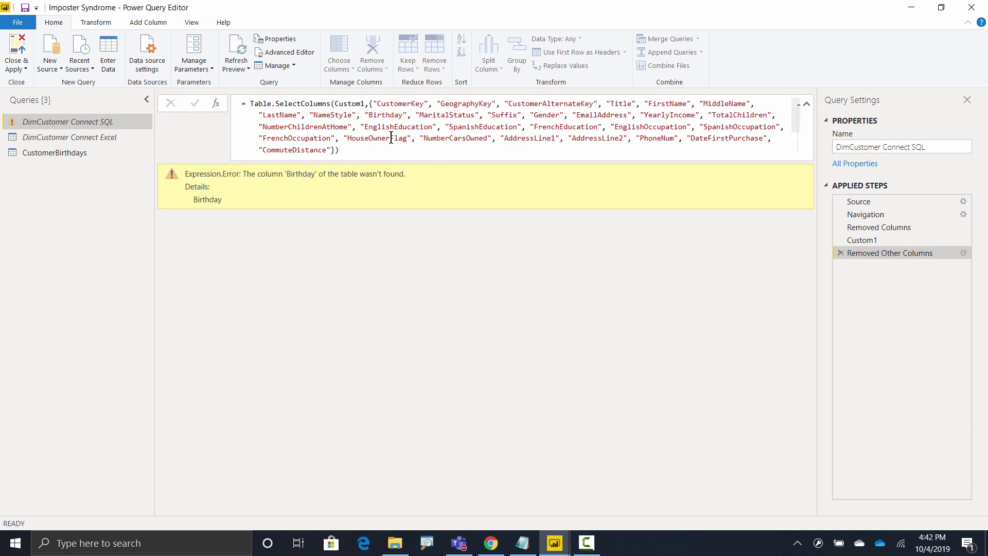
pyautogui.click(374, 118)
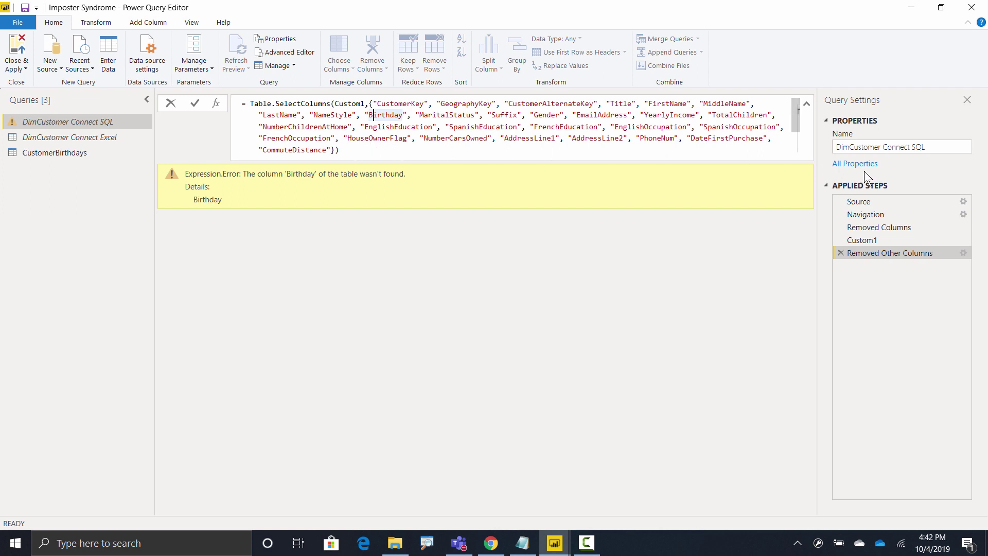
pyautogui.click(871, 246)
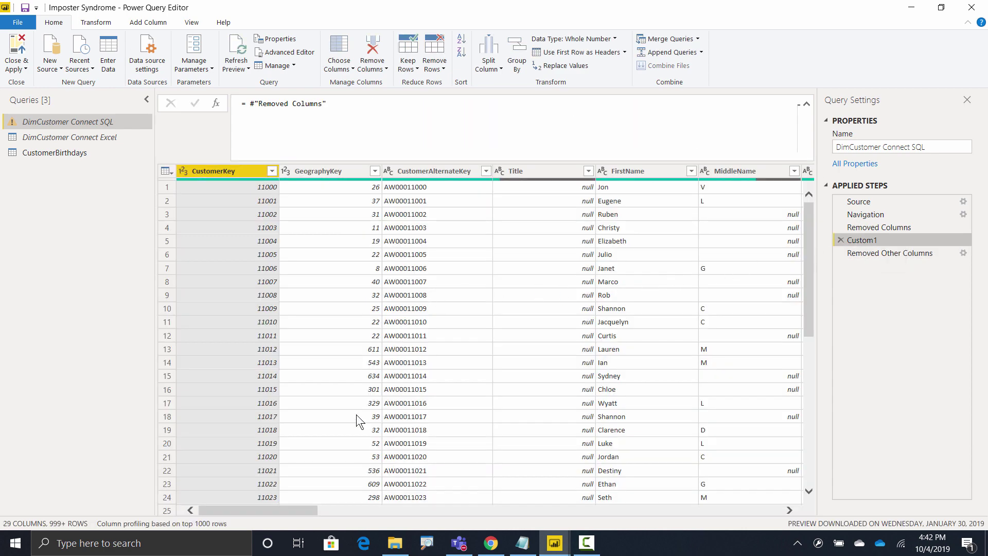
pyautogui.moveTo(269, 510); pyautogui.dragTo(390, 520)
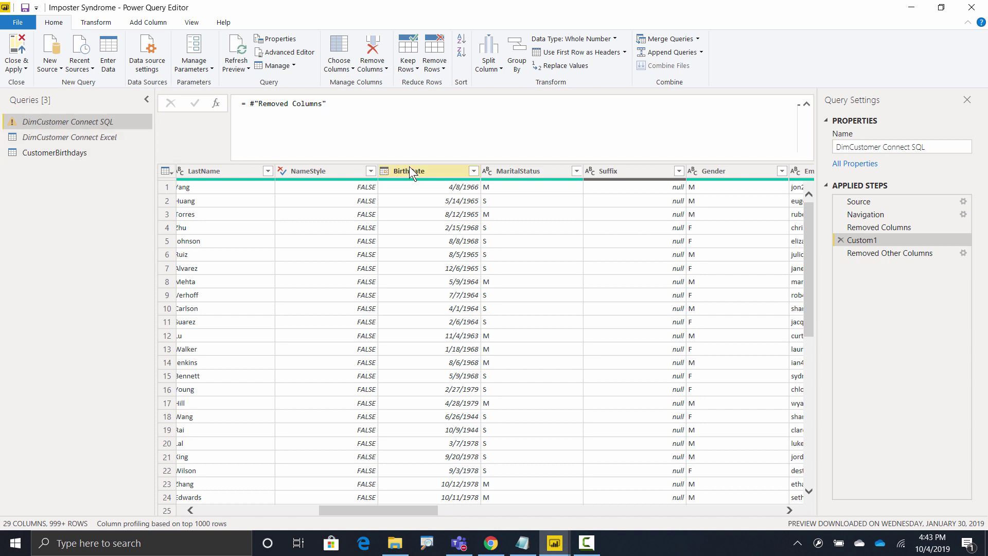
# Step: Insert a step renaming BirthDate to Birthday and check the final step, now missing PhoneNum
pyautogui.click(422, 171)
pyautogui.write('B')
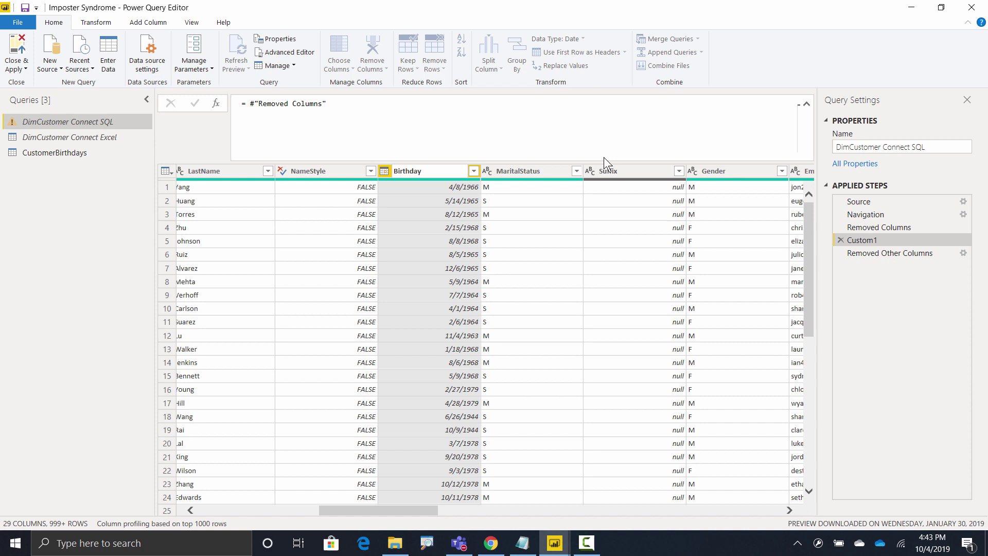
pyautogui.write('irthday')
pyautogui.press('Return')
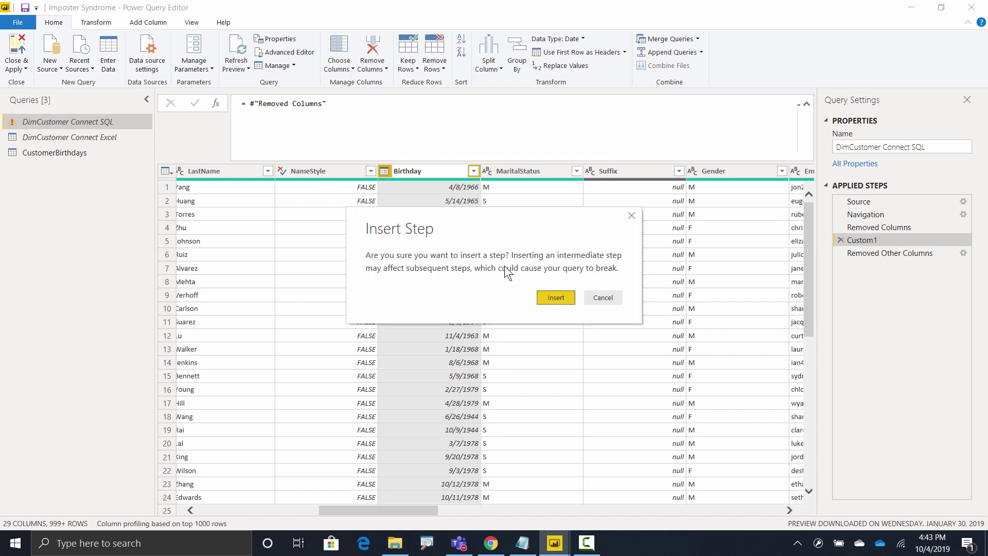
pyautogui.click(555, 298)
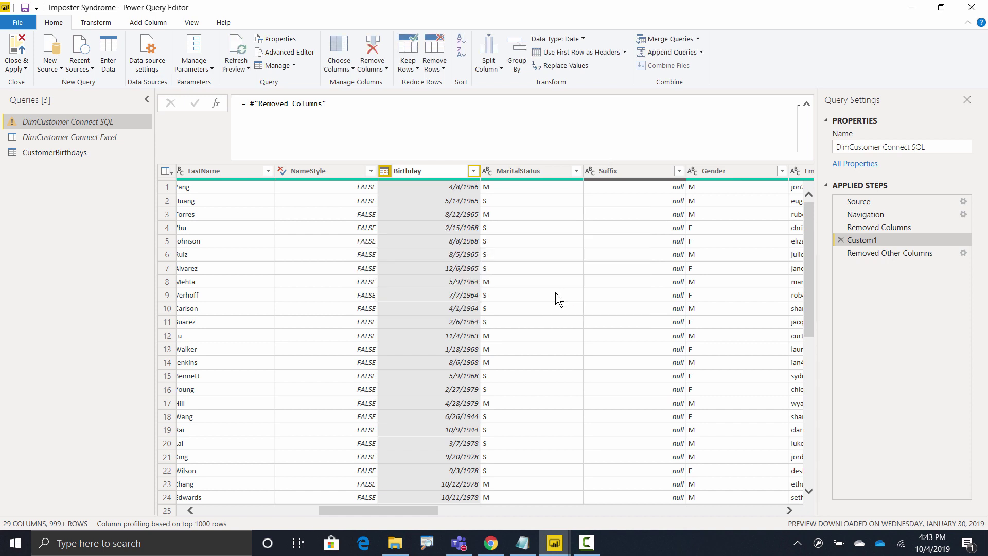
pyautogui.click(892, 267)
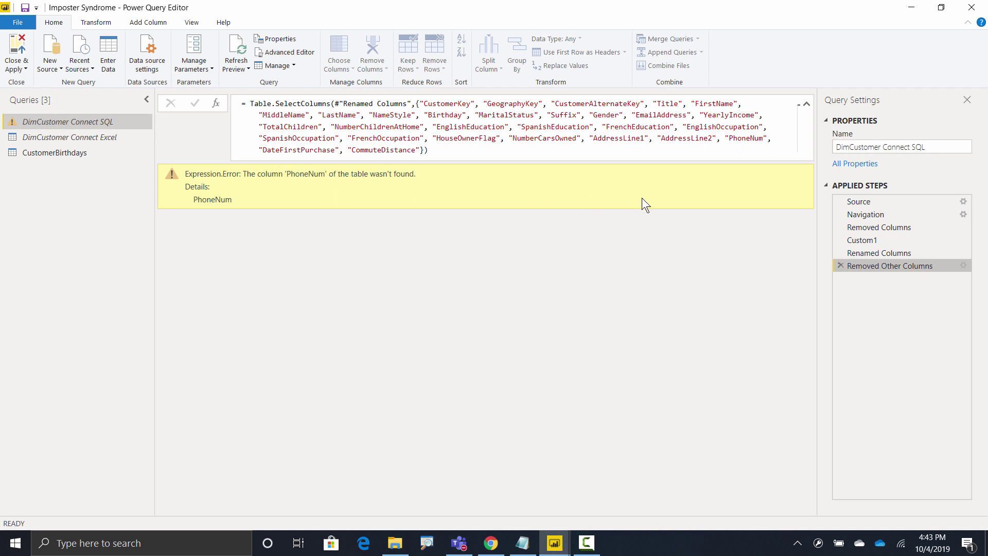
# Step: Rename Phone to PhoneNum in Renamed Columns, so Removed Other Columns loads 29 columns without error
pyautogui.click(858, 251)
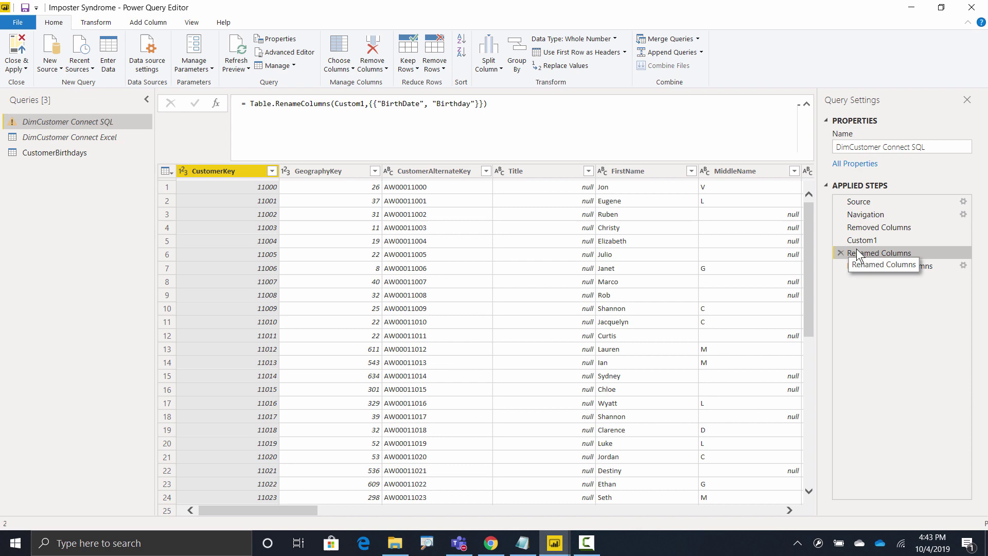
pyautogui.moveTo(249, 511); pyautogui.dragTo(727, 502)
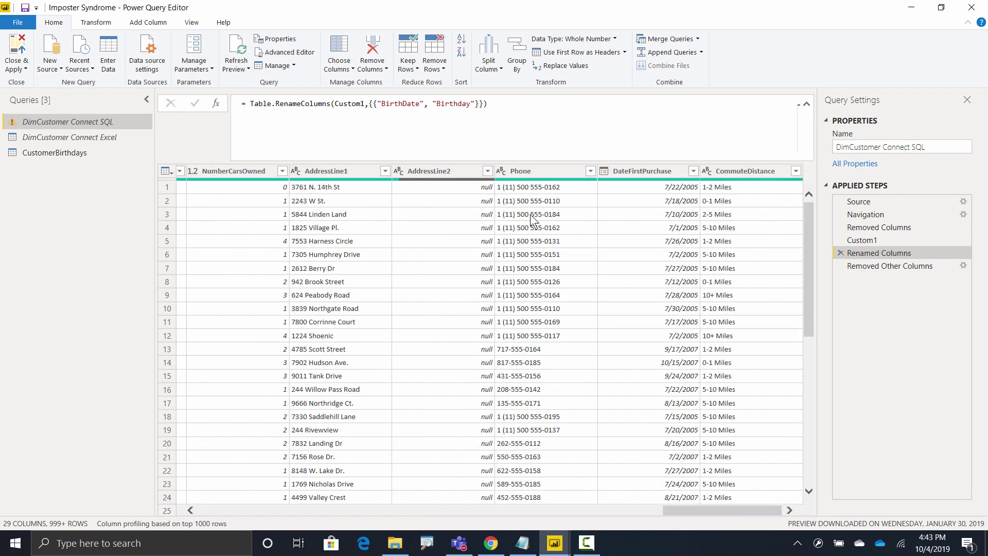
pyautogui.doubleClick(523, 168)
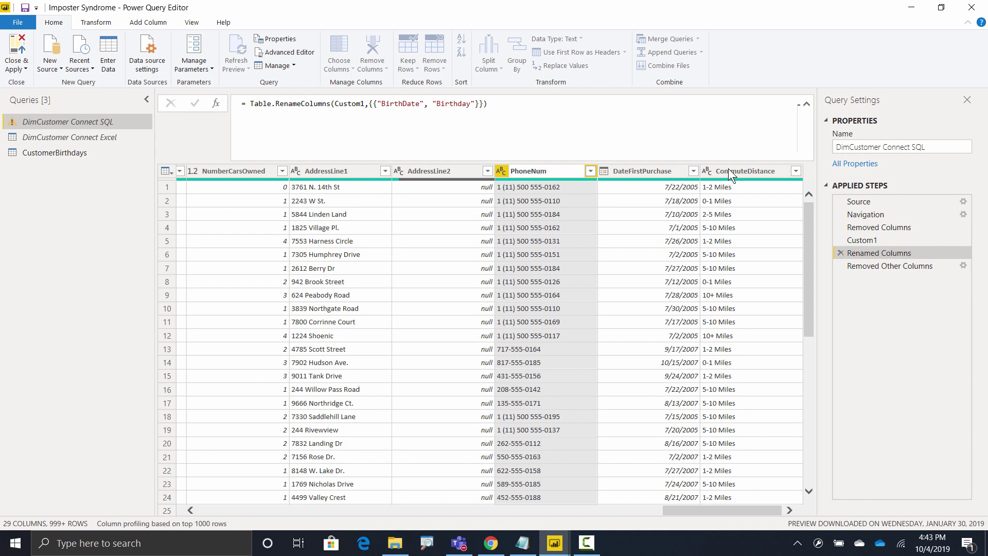
pyautogui.press('Return')
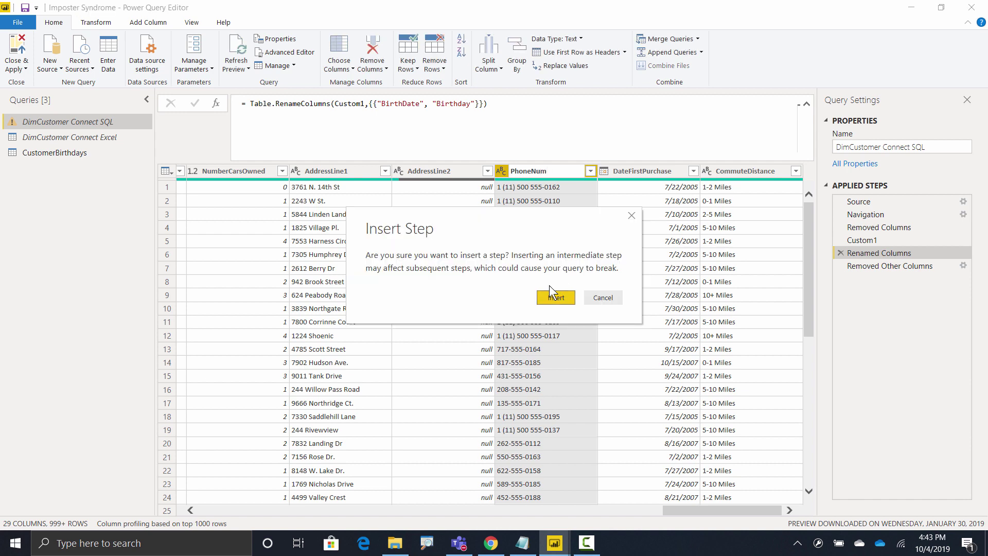
pyautogui.click(546, 296)
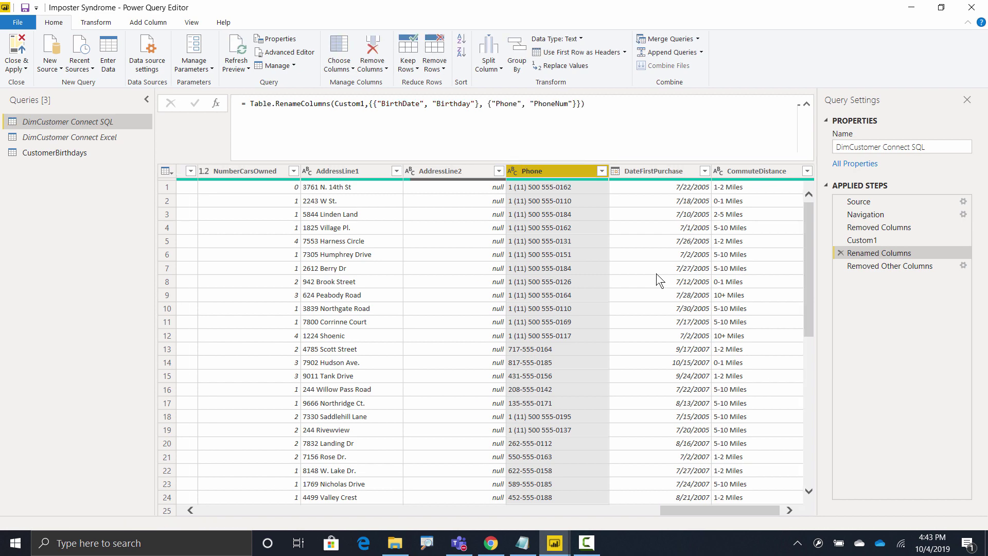
pyautogui.click(865, 266)
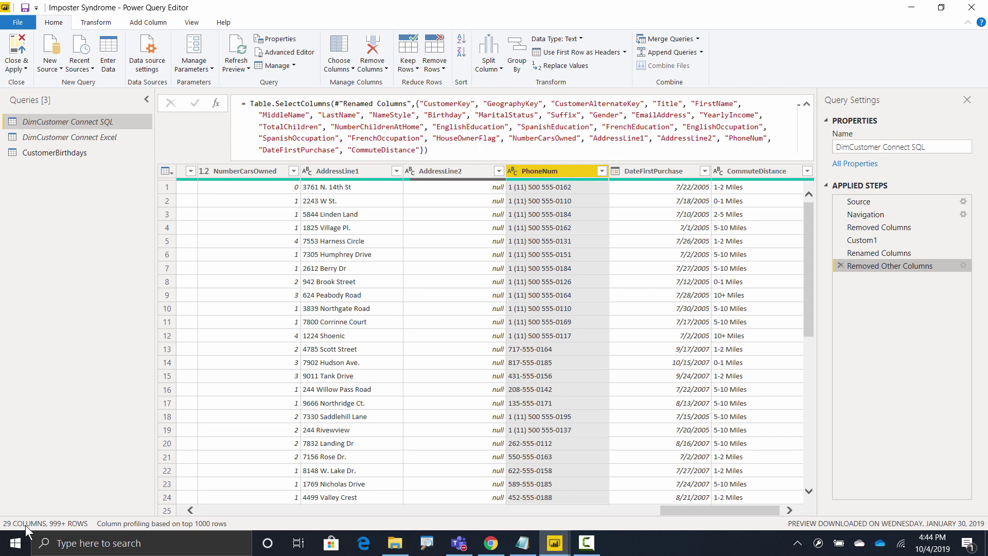
# Step: Compare the Removed Other Columns formulas of the SQL and Excel customer queries, ending on the Excel query
pyautogui.click(94, 136)
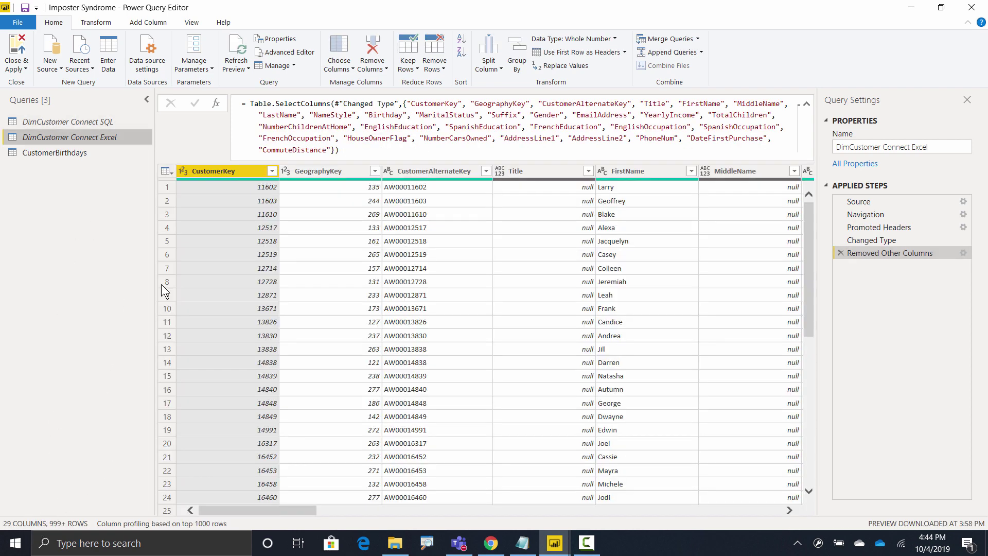
pyautogui.click(126, 121)
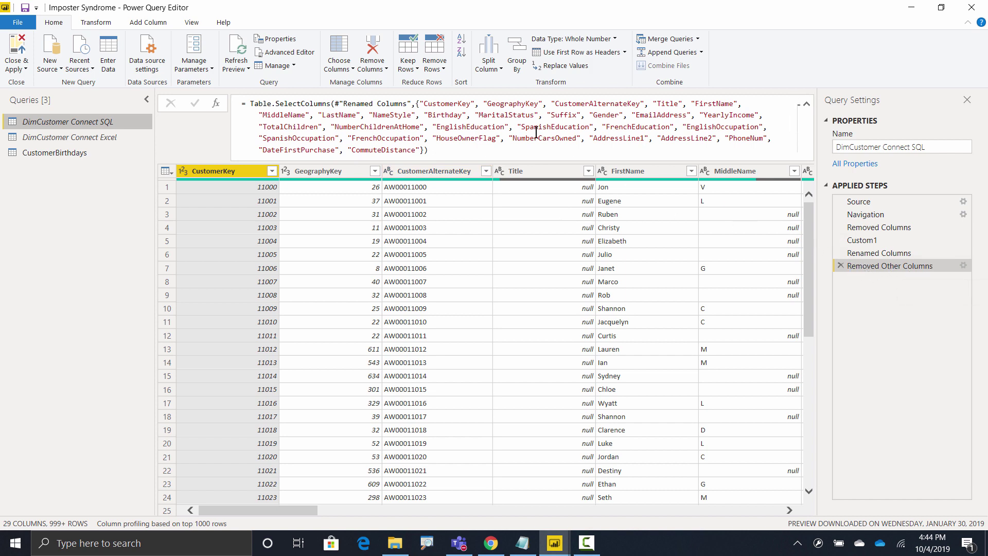
pyautogui.tripleClick(415, 122)
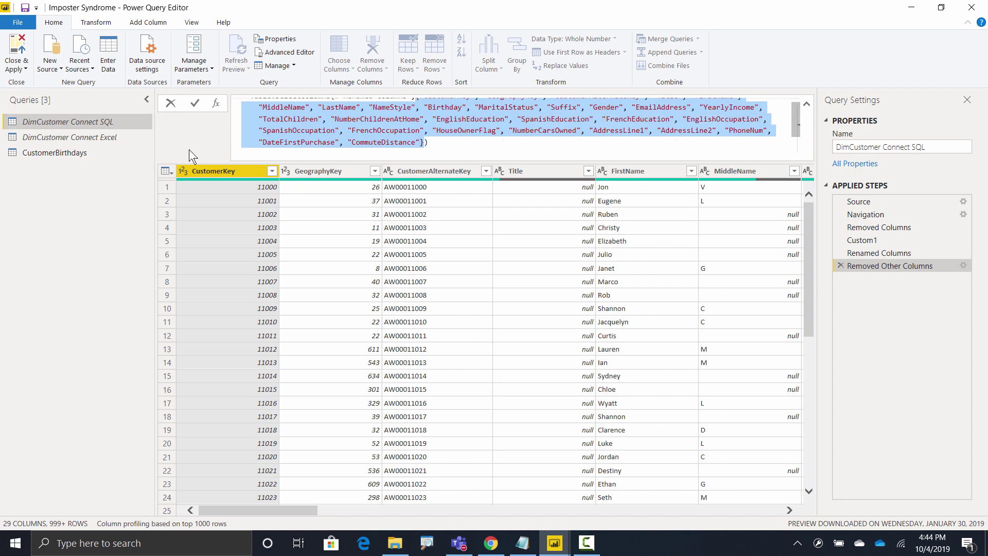
pyautogui.click(77, 136)
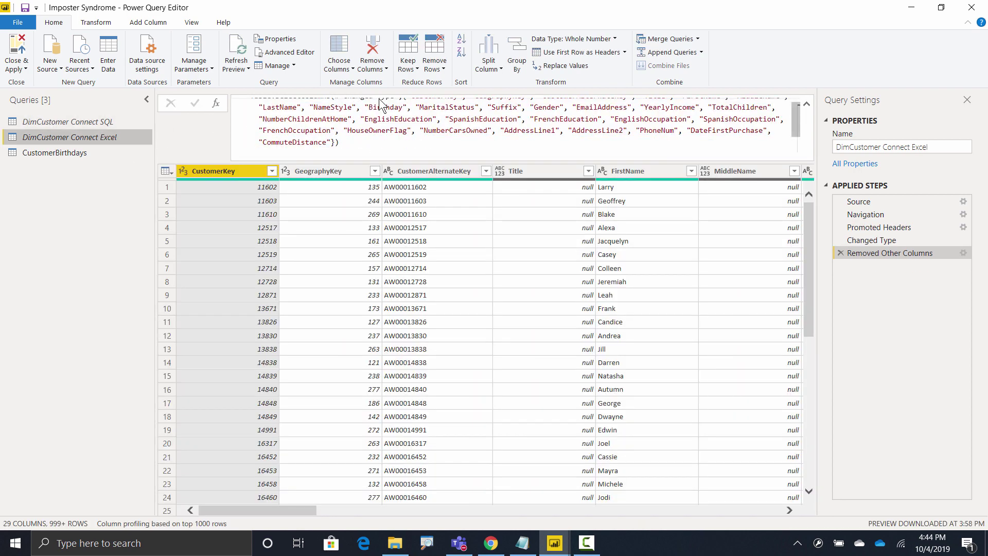
pyautogui.scroll(1, 392, 108)
pyautogui.moveTo(401, 103); pyautogui.dragTo(352, 166)
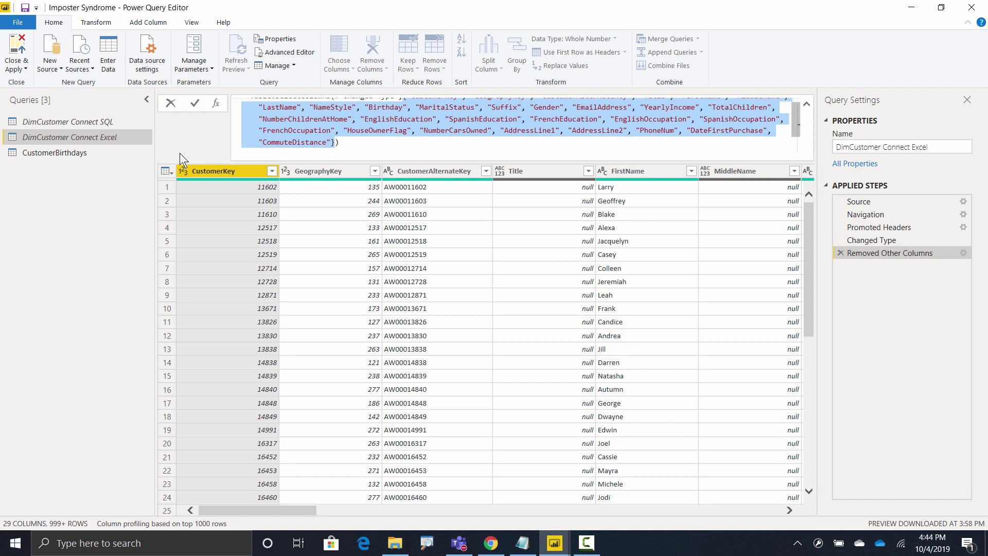
# Step: Change the CustomerBirthdays Source step to reference DimCustomer Connect SQL instead of Excel, then check the birthday step
pyautogui.click(65, 156)
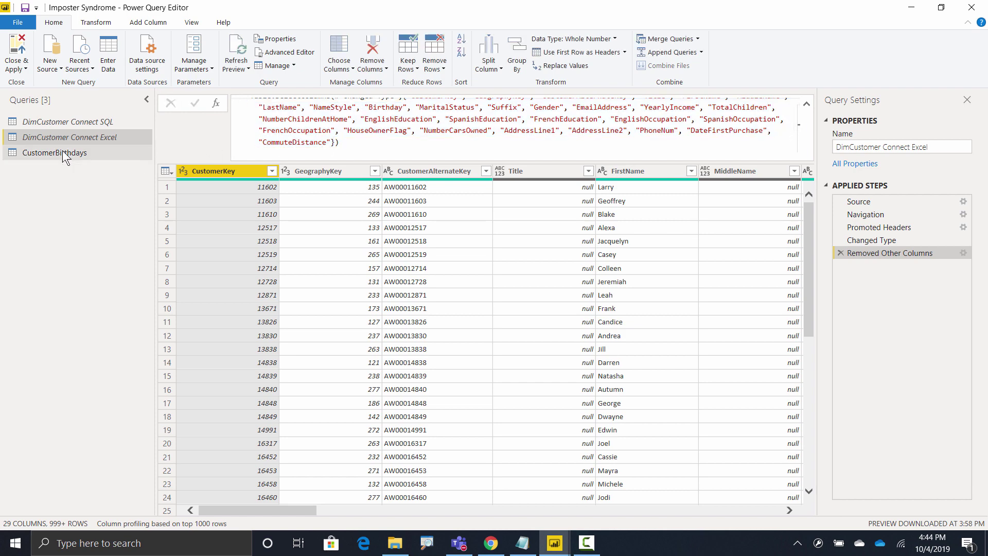
pyautogui.click(63, 150)
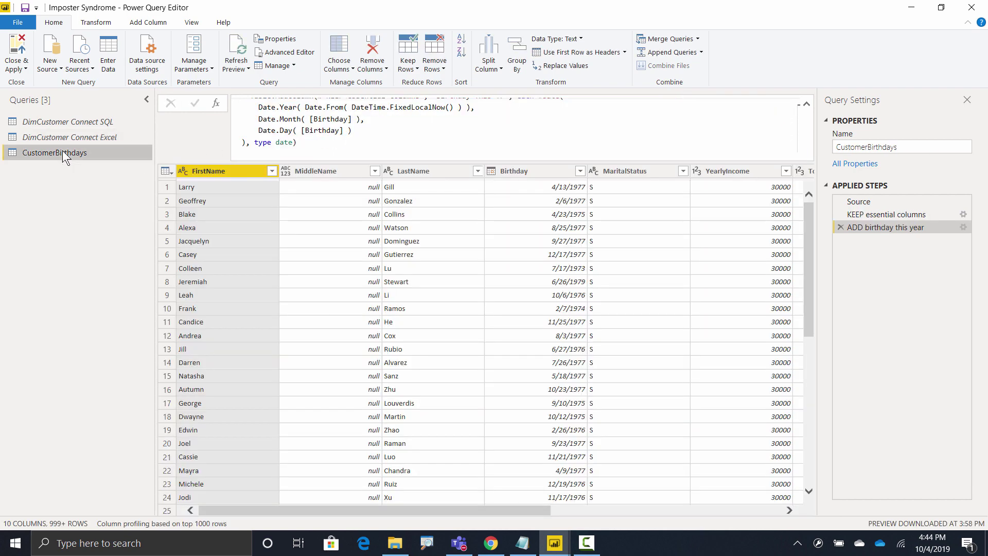
pyautogui.click(885, 201)
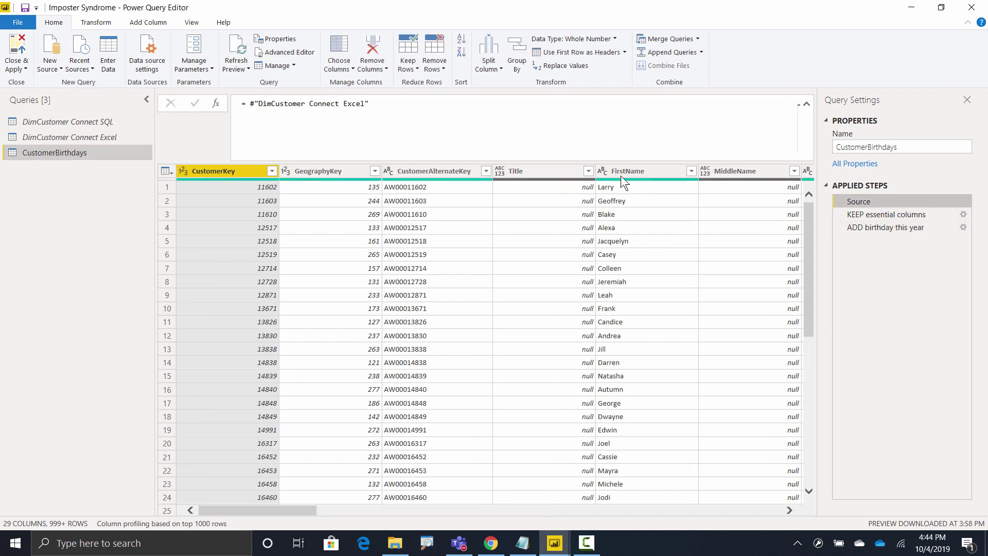
pyautogui.click(445, 104)
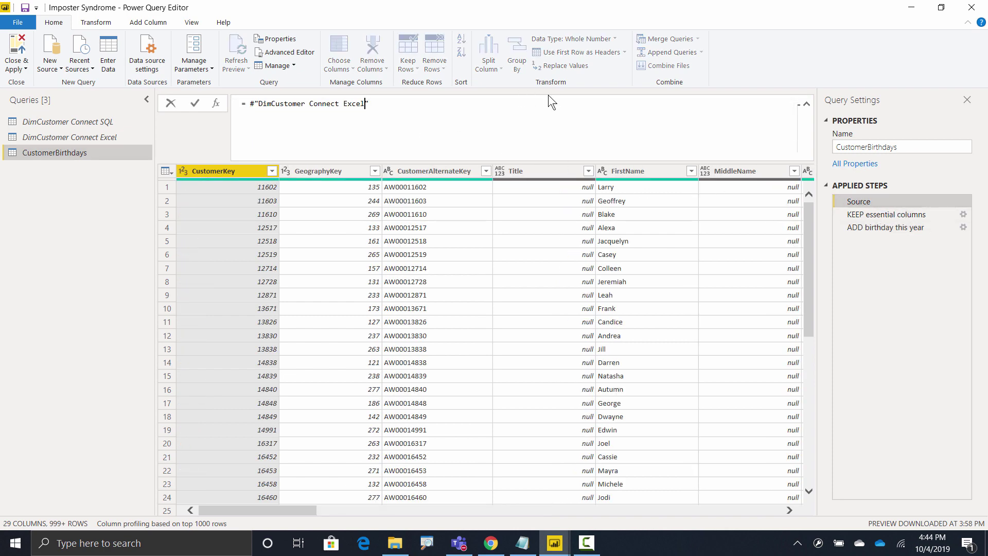
pyautogui.hotkey('shift', 'Left')
pyautogui.hotkey('shift', 'Left')
pyautogui.hotkey('shift', 'Left')
pyautogui.write('SQL')
pyautogui.press('Tab')
pyautogui.press('Return')
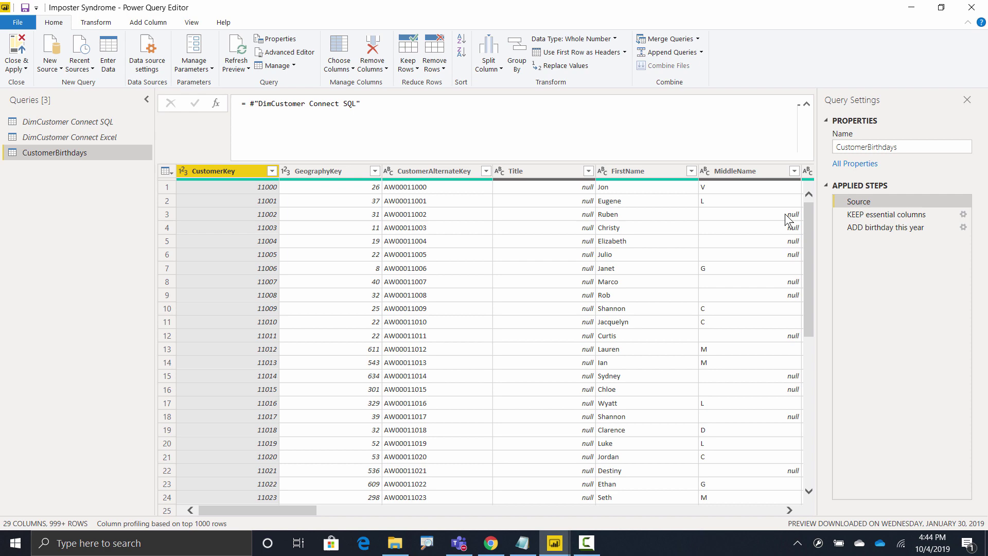
pyautogui.click(857, 227)
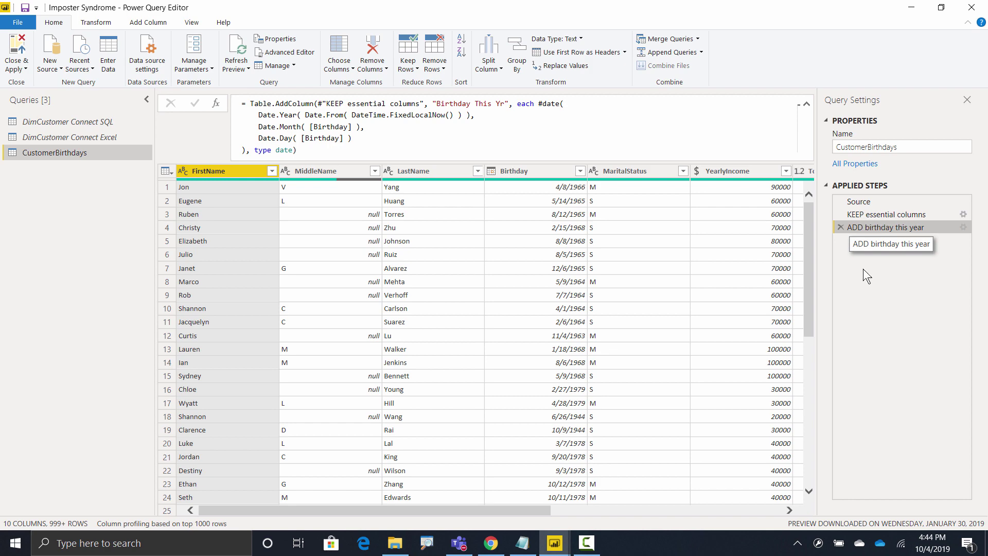
pyautogui.moveTo(504, 510); pyautogui.dragTo(180, 460)
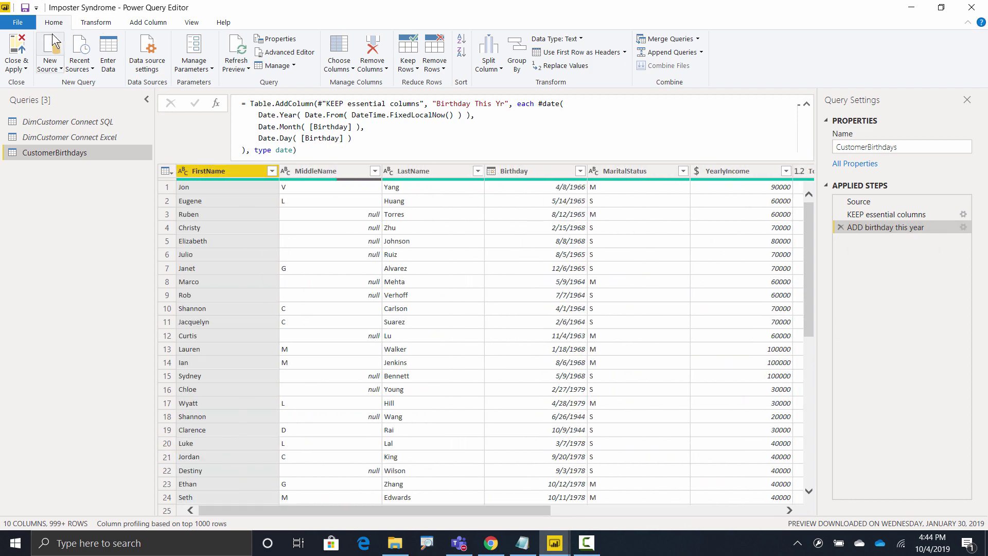
# Step: Close & Apply the query changes to reload the Customers birthday table
pyautogui.click(23, 41)
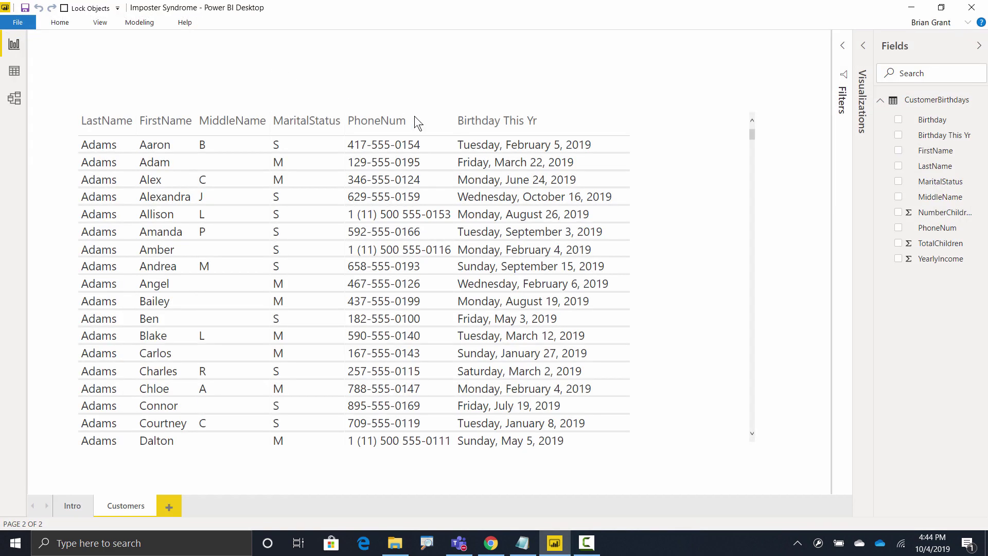